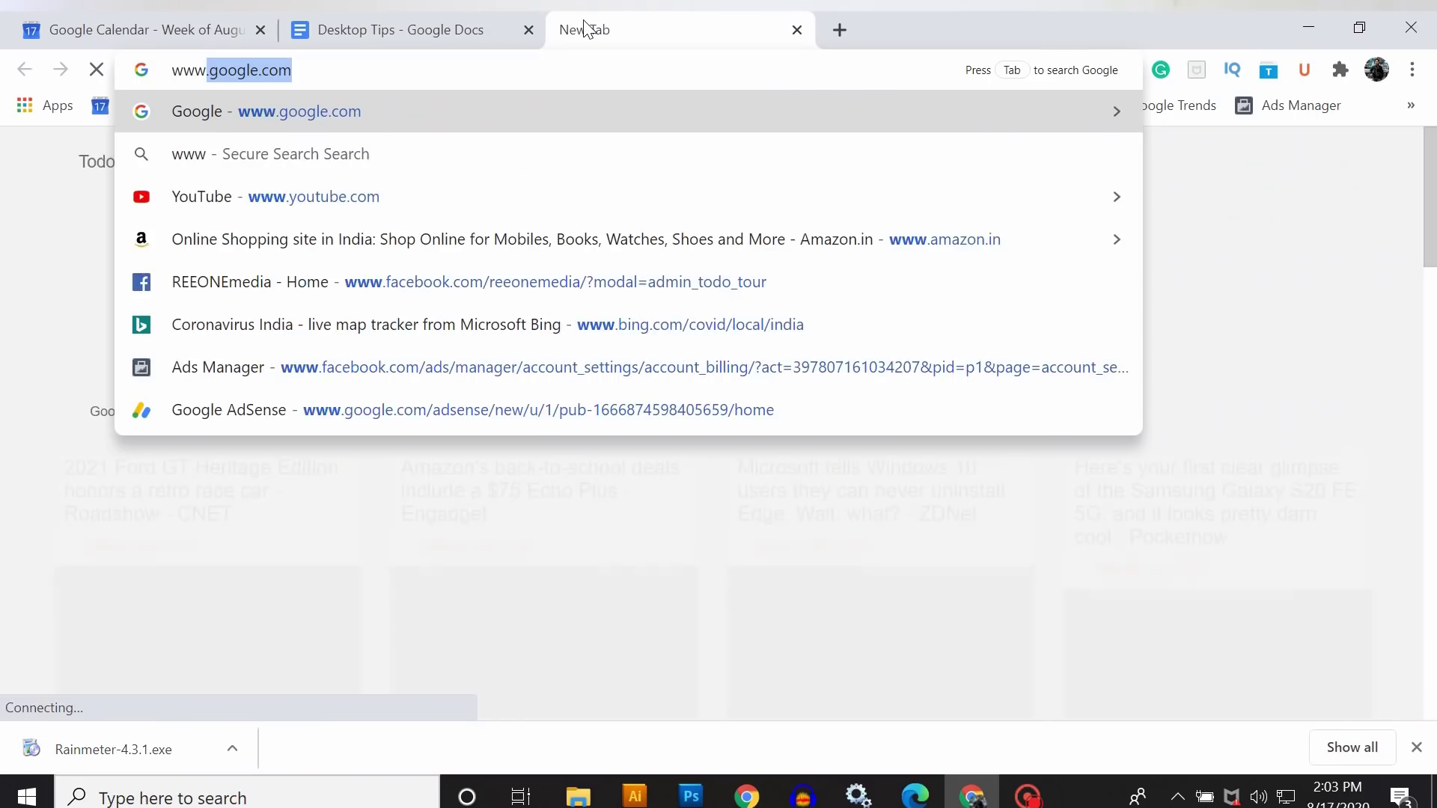
pyautogui.write('rainmeter')
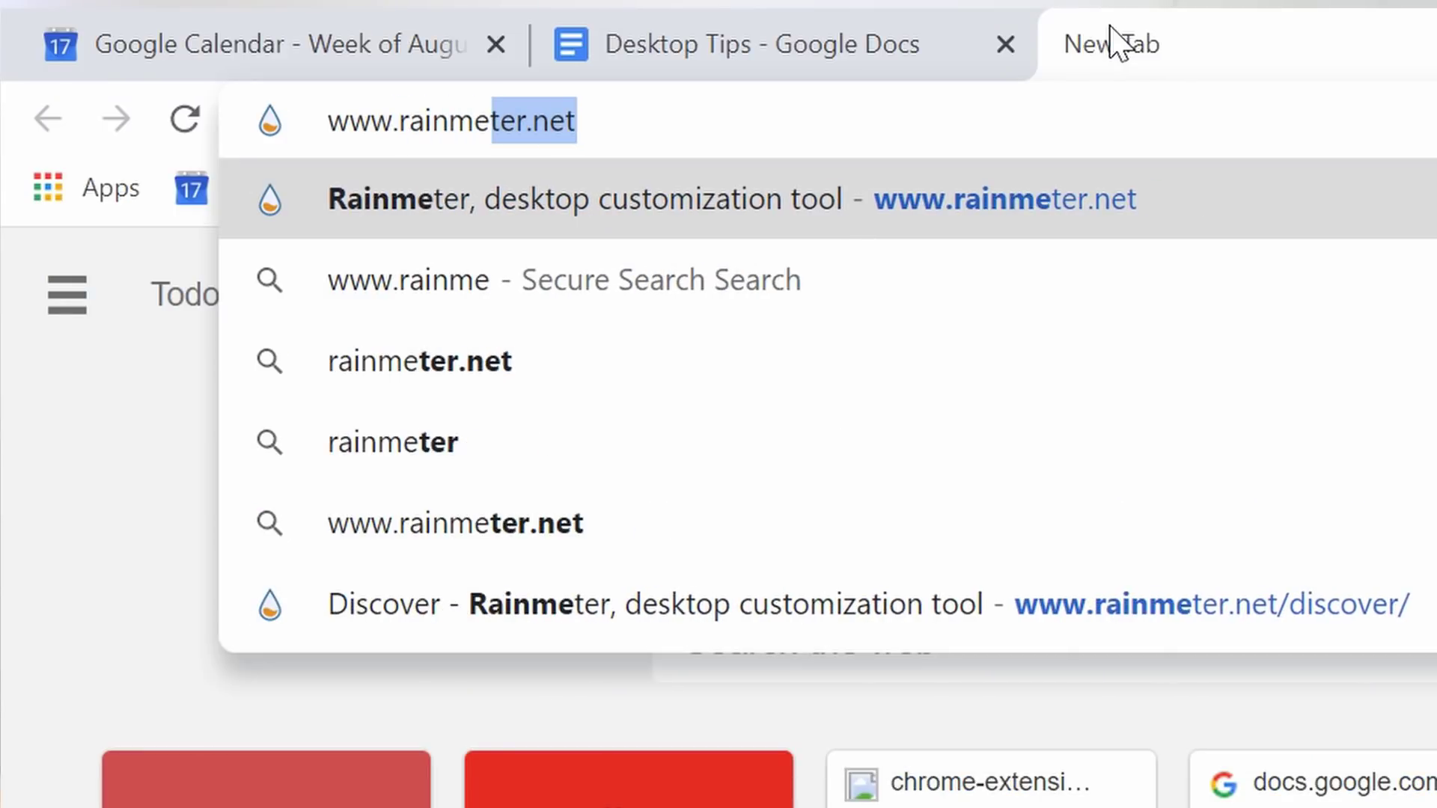
pyautogui.write('.m')
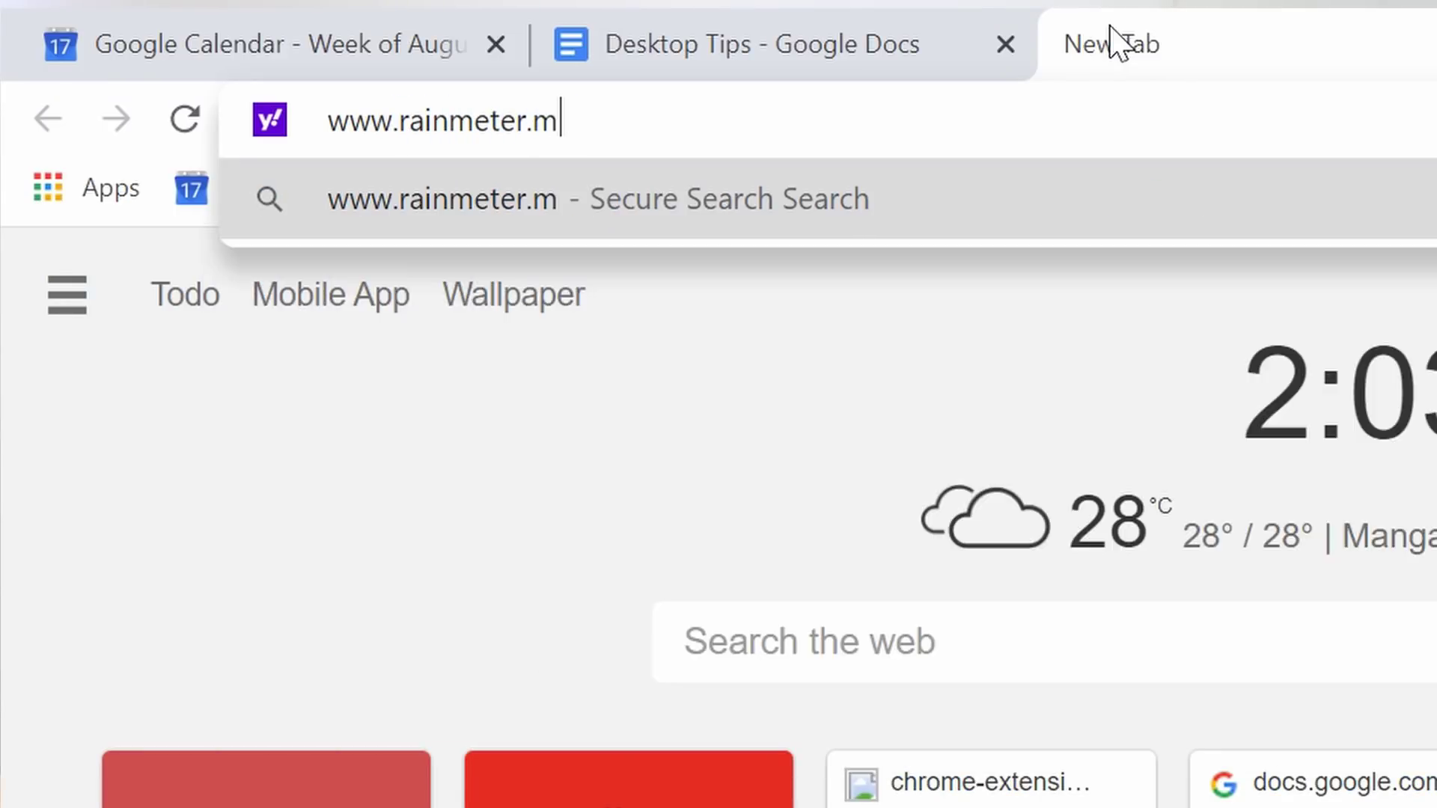
pyautogui.press('BackSpace')
pyautogui.write('net')
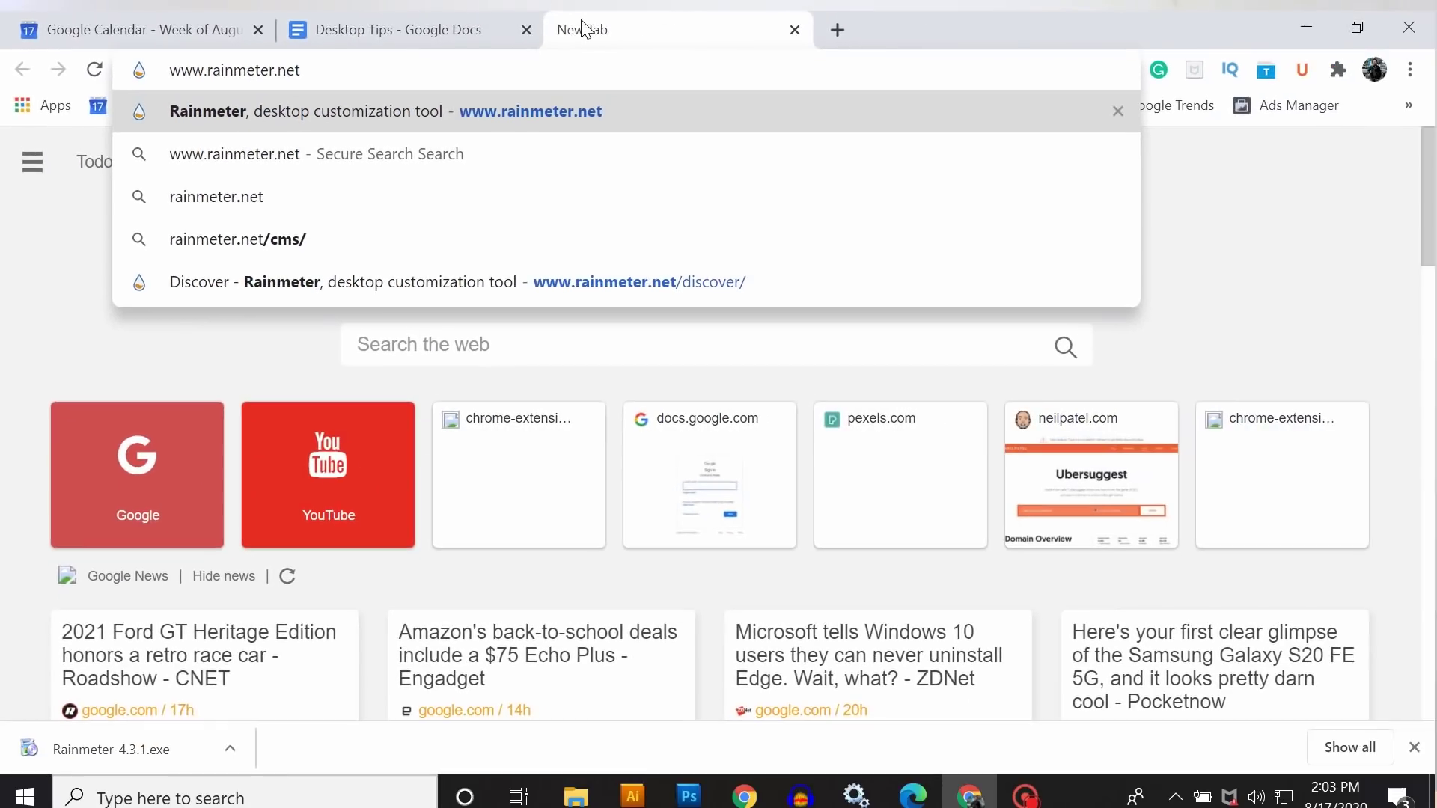
pyautogui.press('Return')
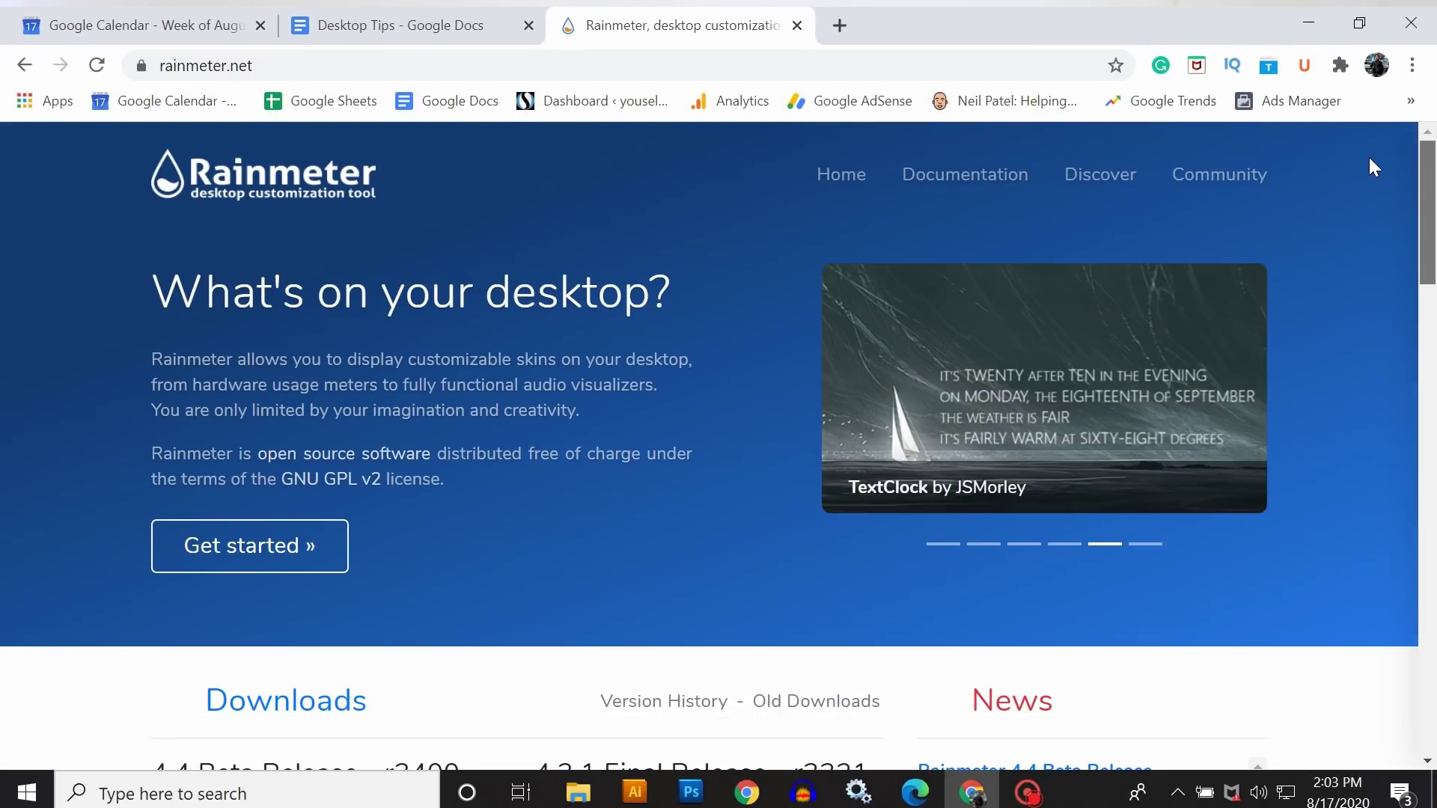
# - Download the Rainmeter 4.3.1 Final Release and run the downloaded installer
pyautogui.scroll(-4, 1368, 168)
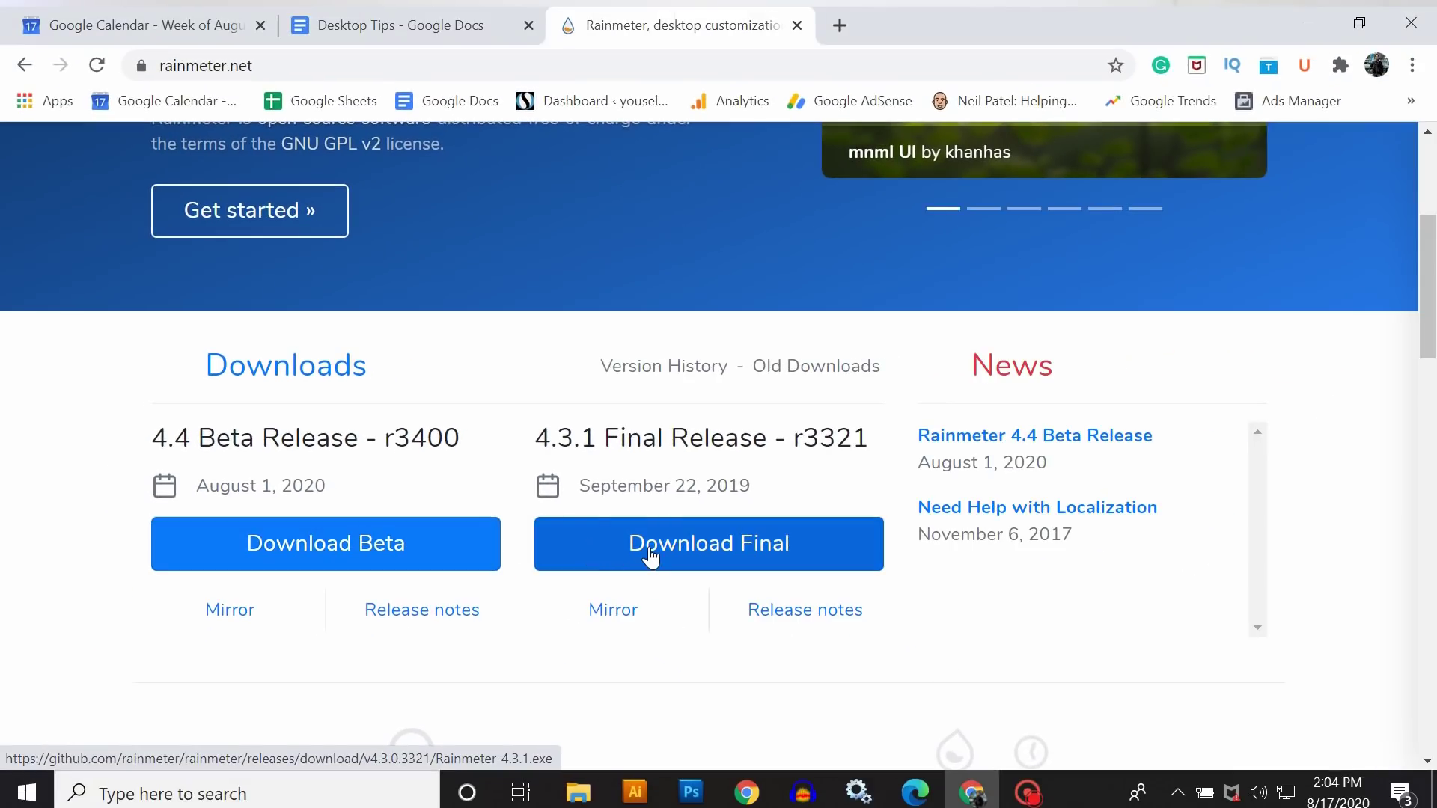
pyautogui.click(653, 556)
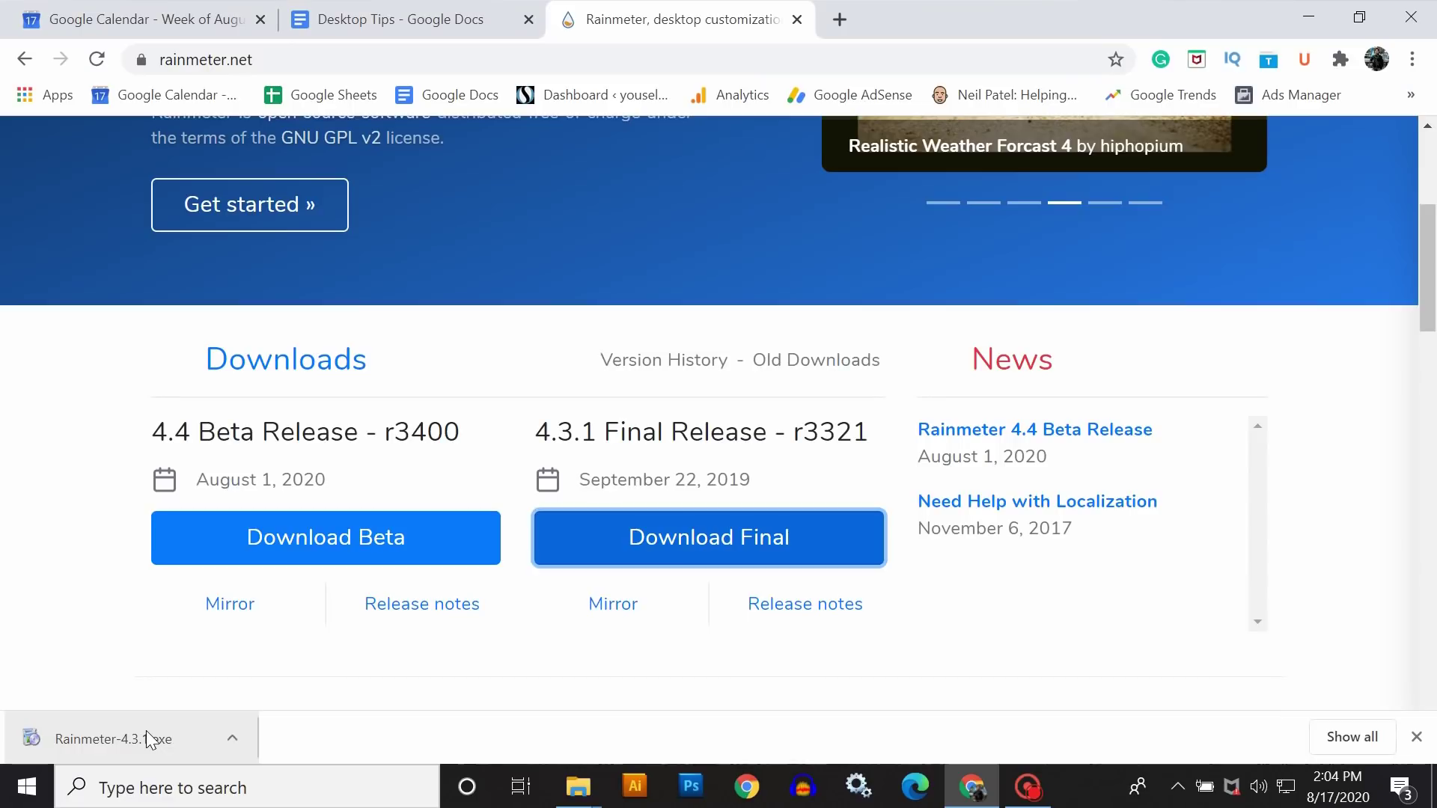
pyautogui.click(237, 695)
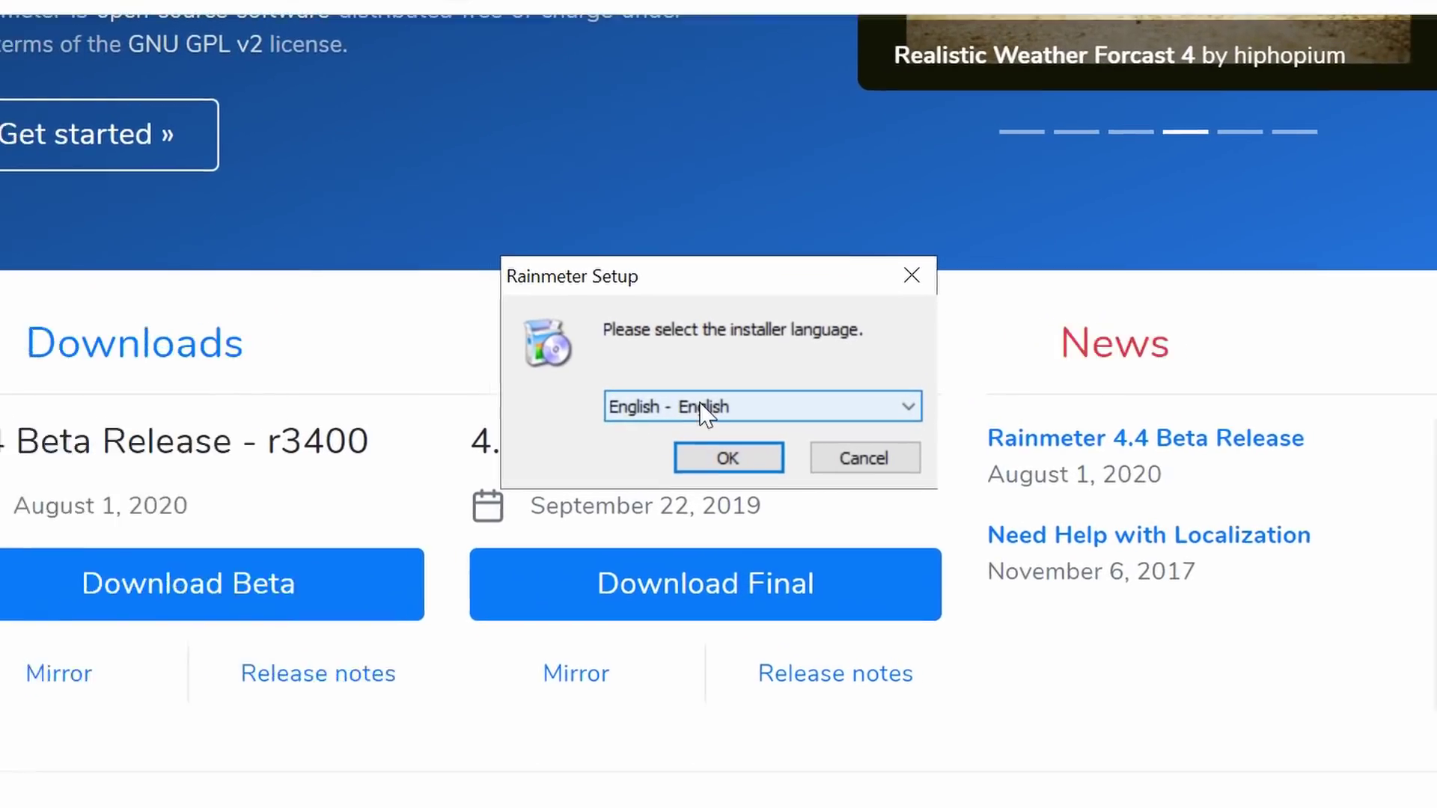
# - Choose English as the installer language and confirm it
pyautogui.click(707, 407)
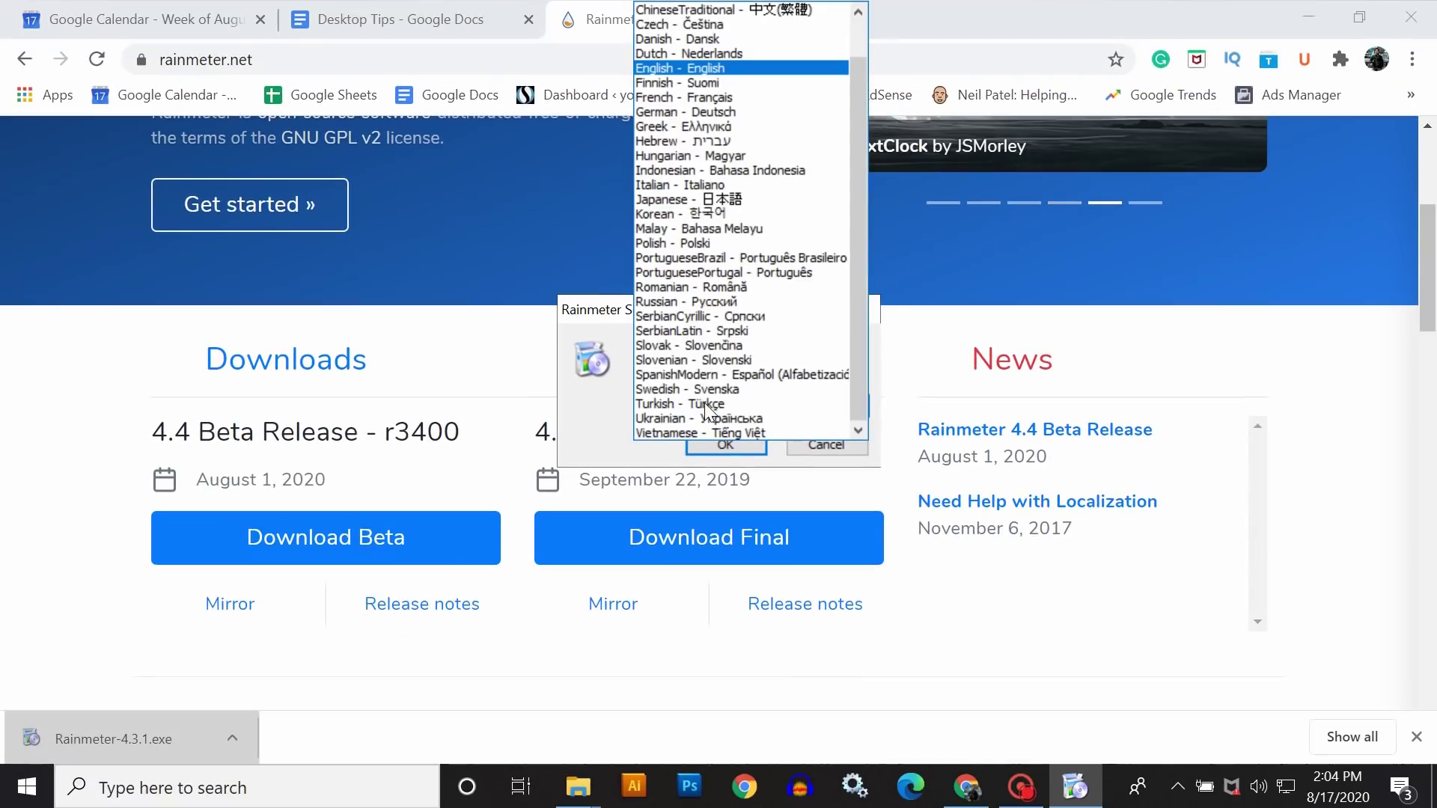
pyautogui.click(777, 69)
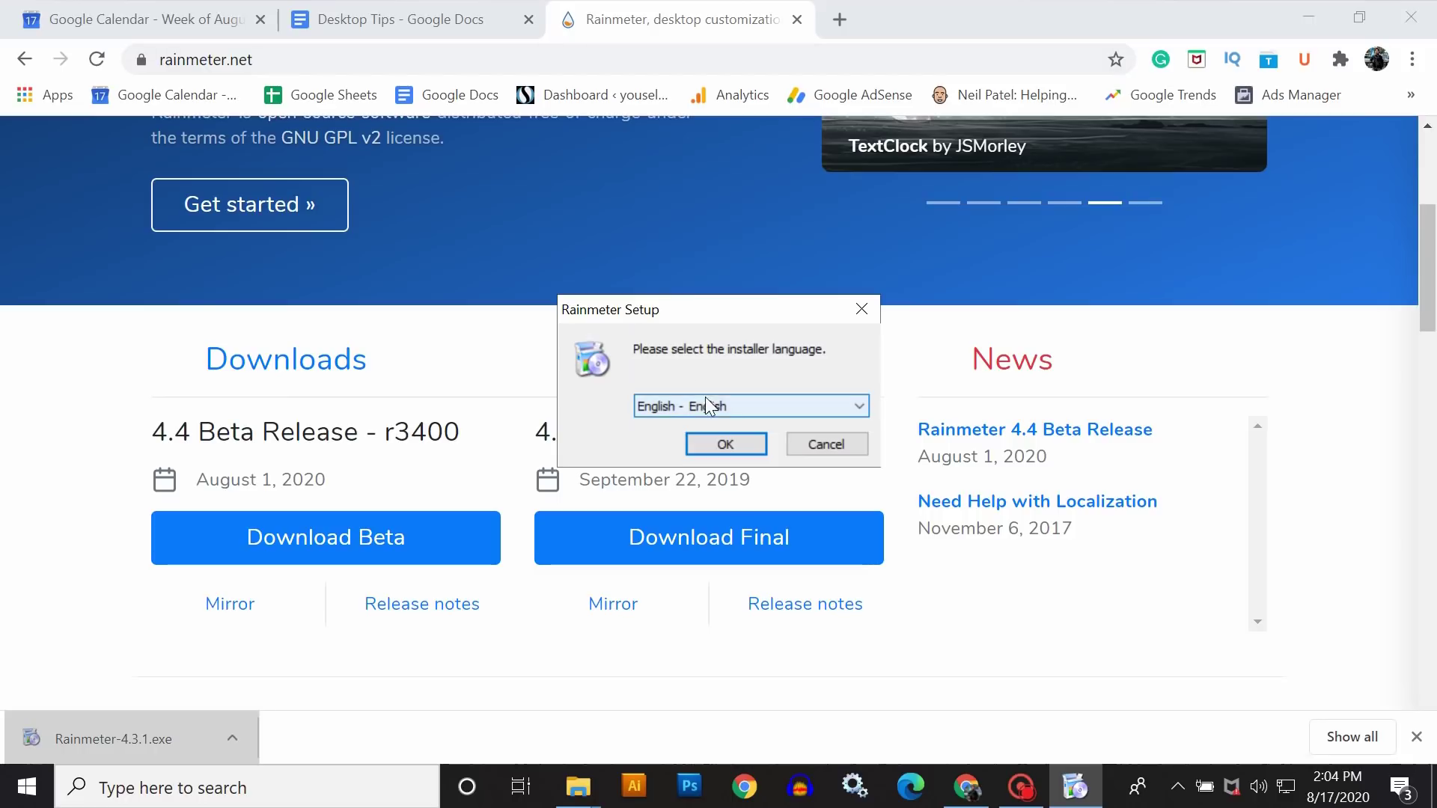
pyautogui.click(724, 445)
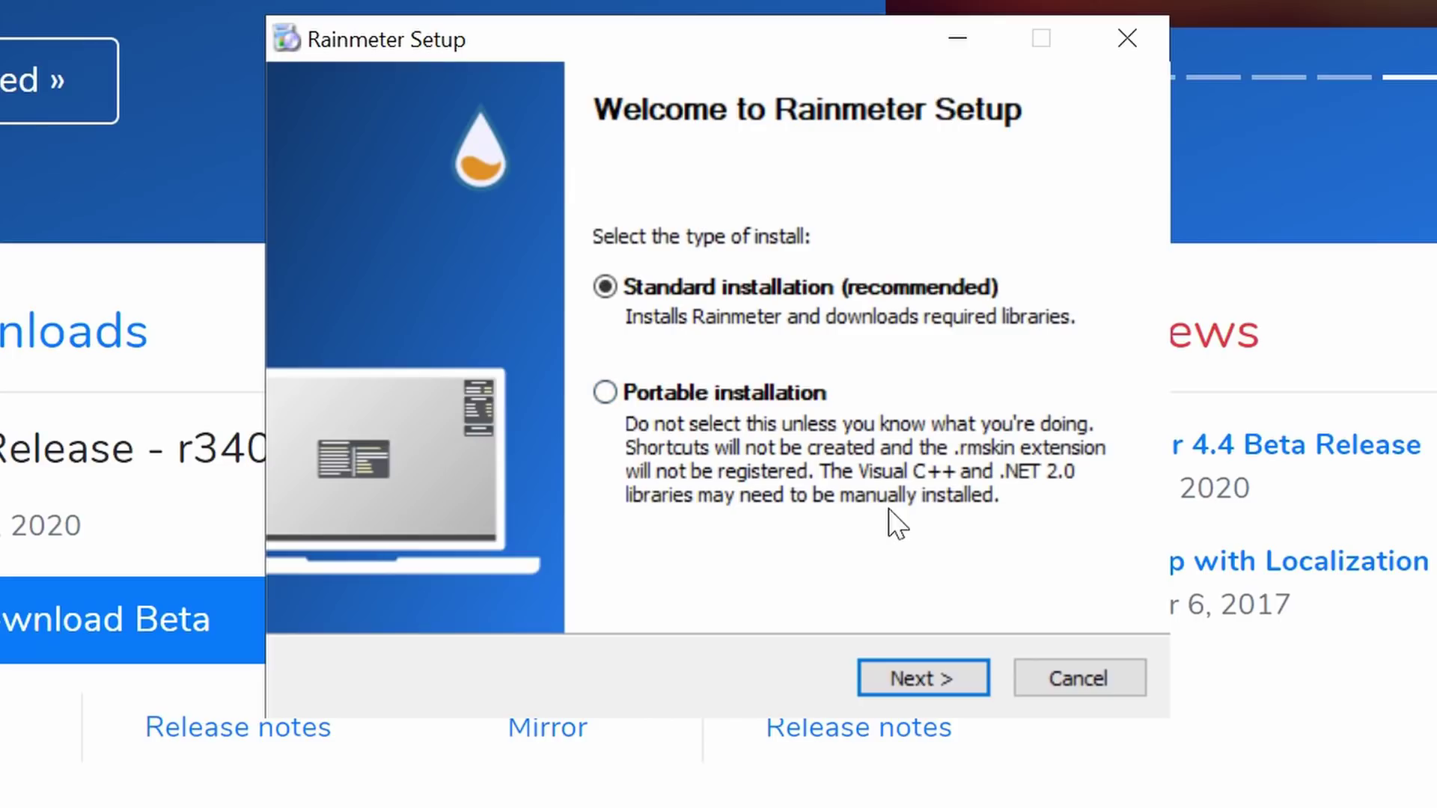
# - Install Rainmeter as a standard installation with the 64-bit version and launch on startup enabled, and finish setup with Run Rainmeter enabled
pyautogui.click(910, 679)
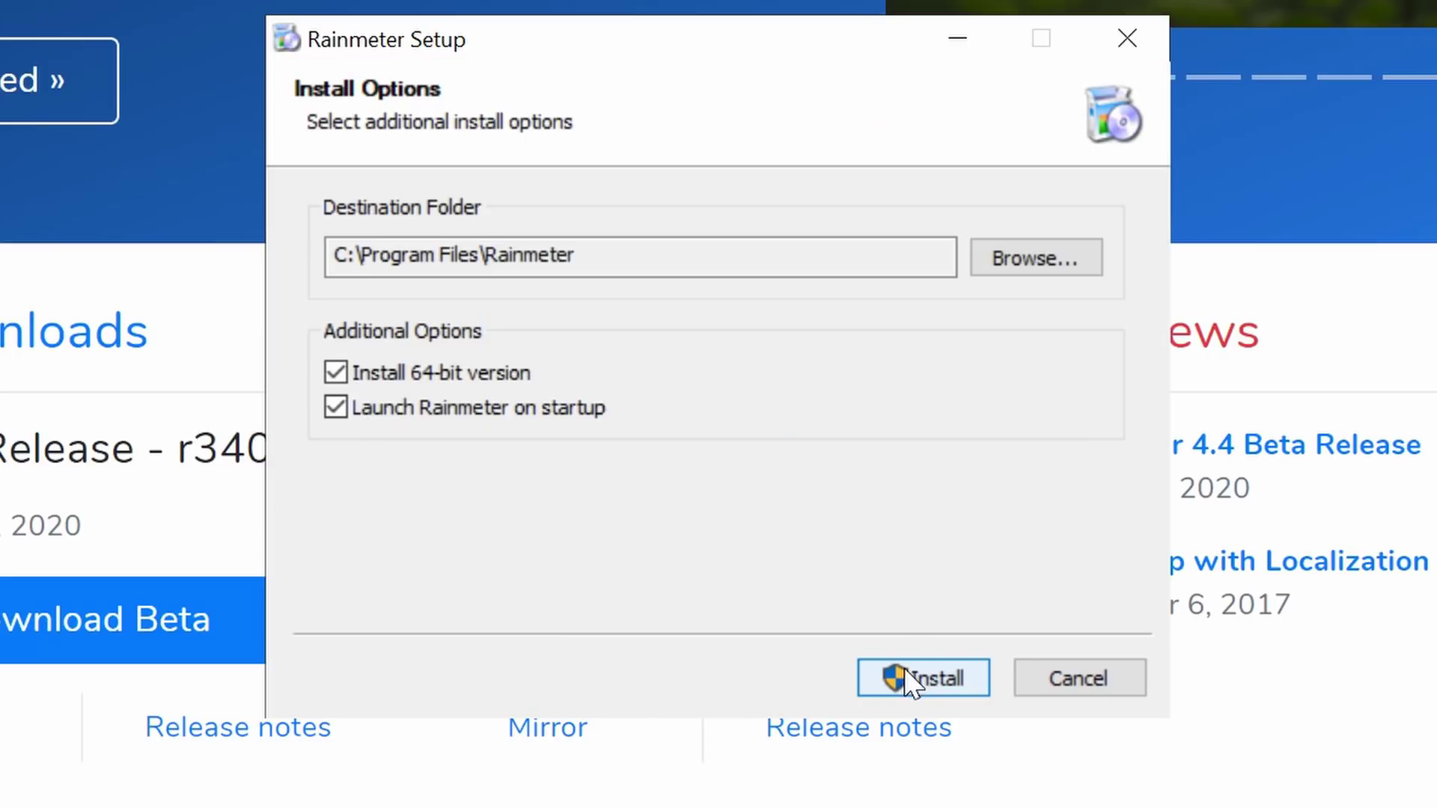
pyautogui.click(336, 405)
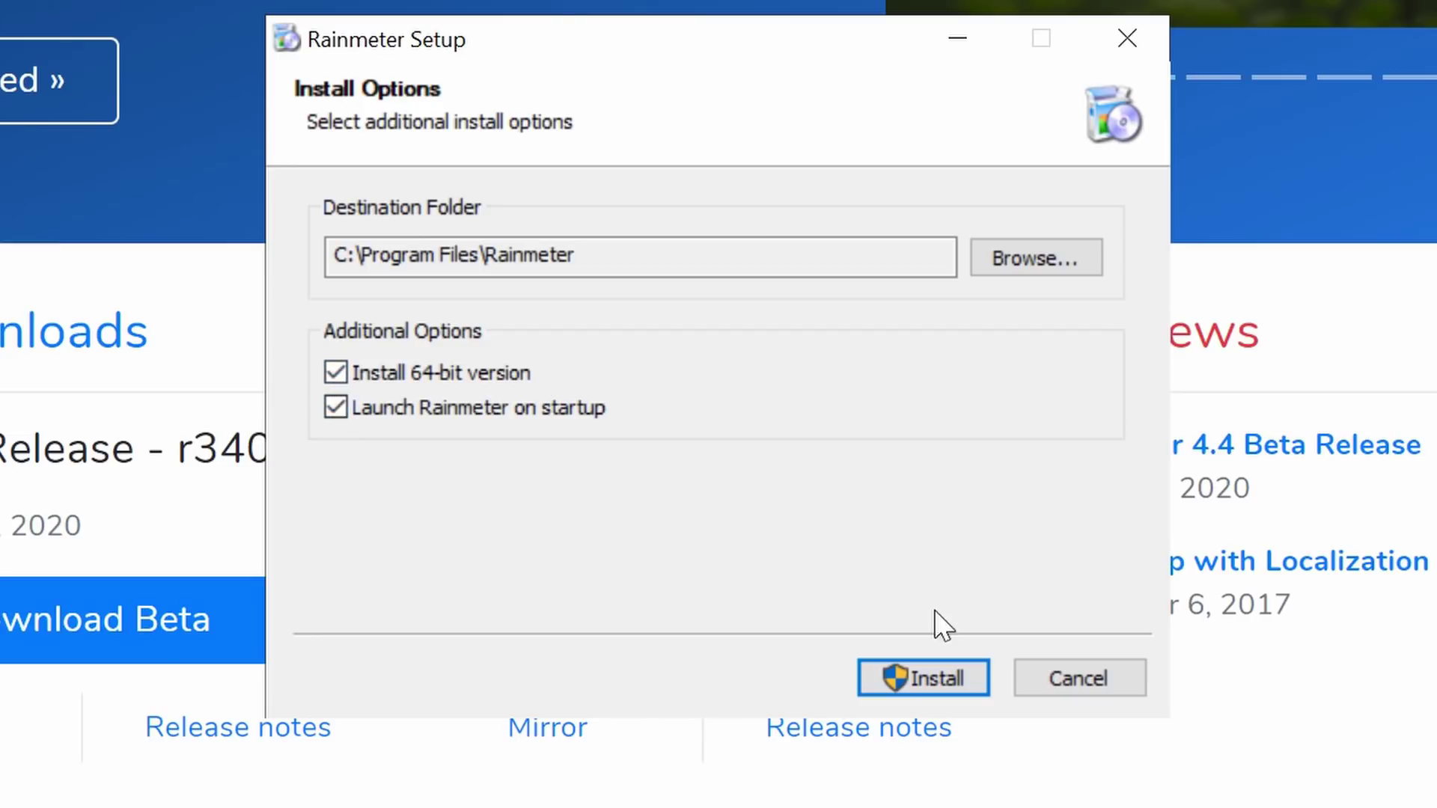
pyautogui.click(939, 675)
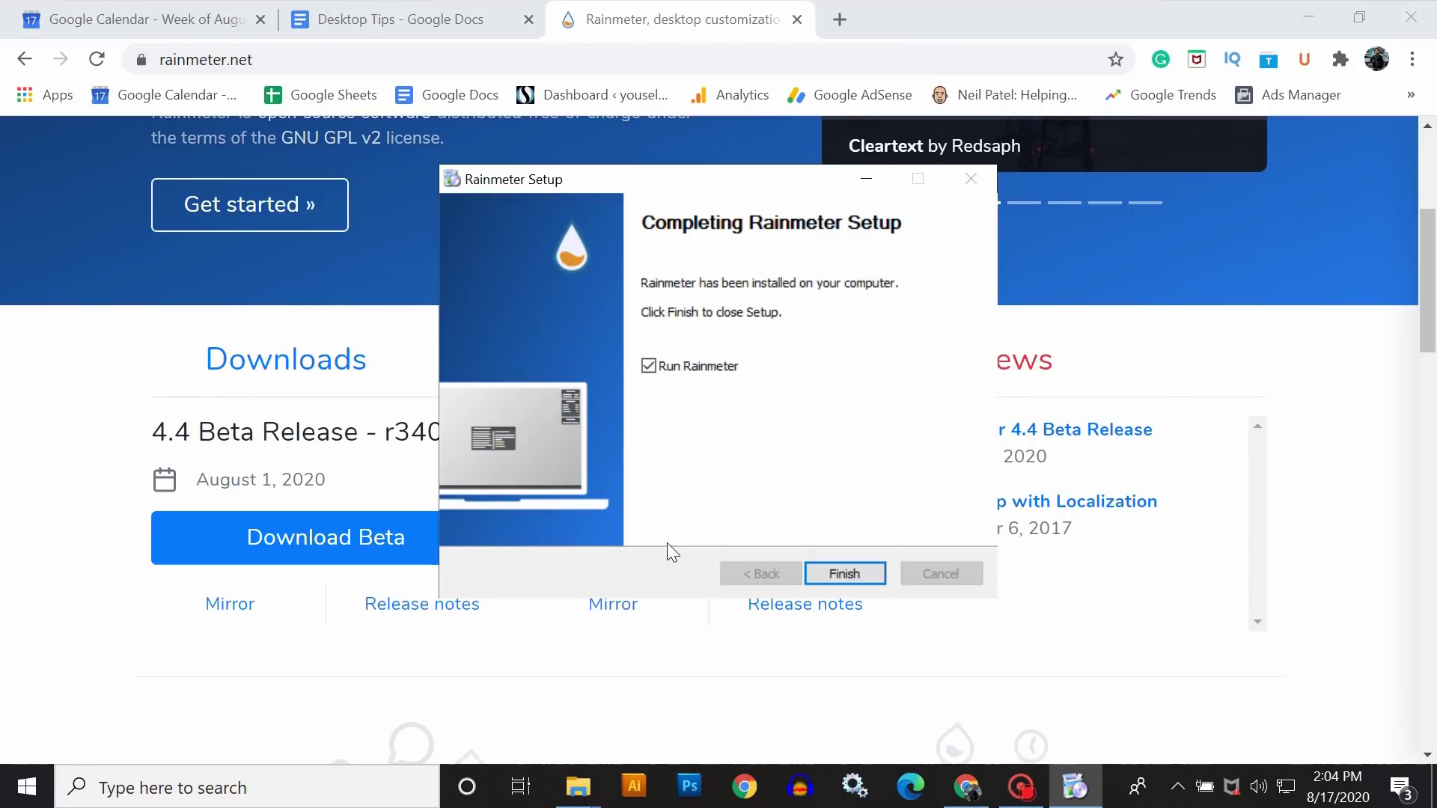
pyautogui.click(865, 573)
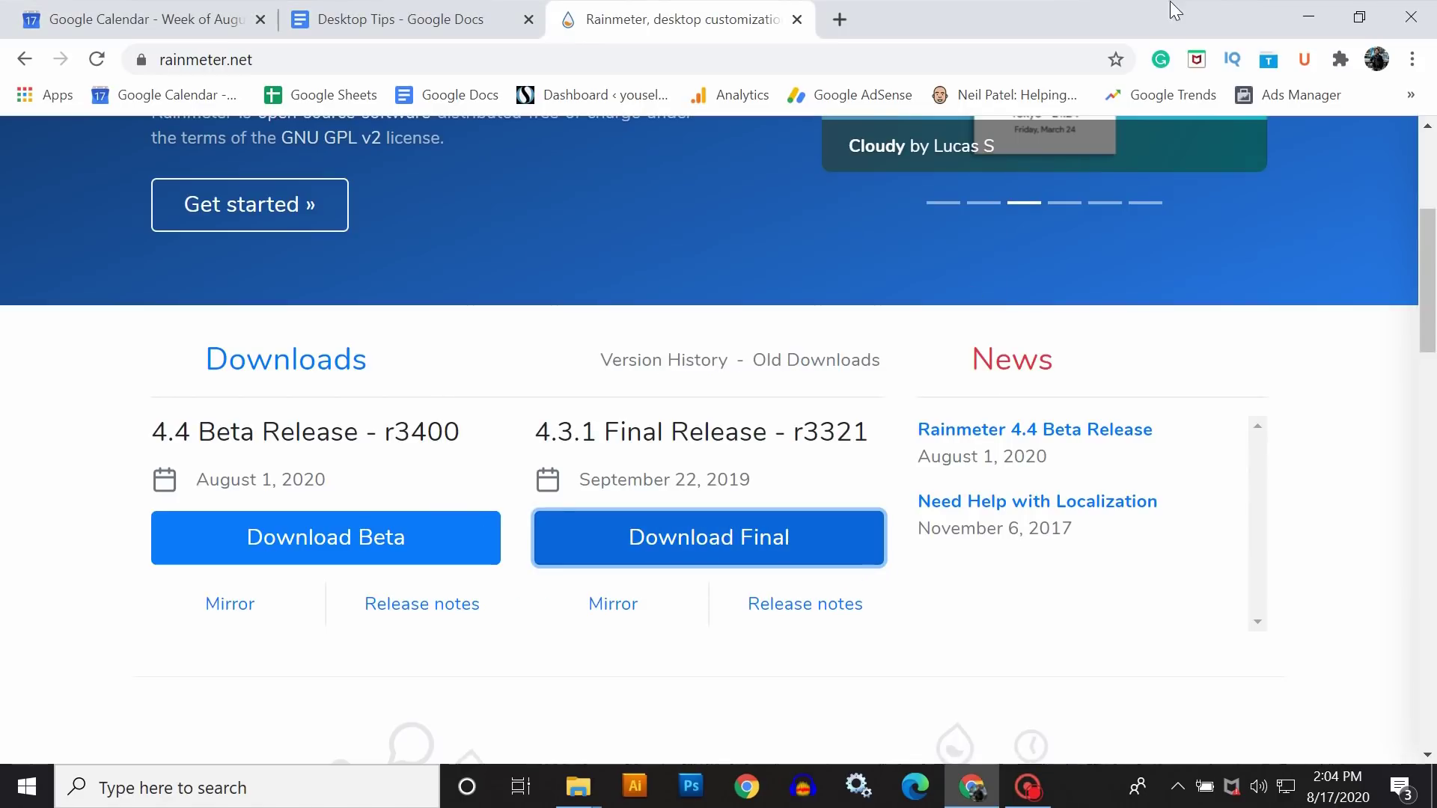
# - Minimize the browser, dismiss the Rainmeter notification and unload the illustro Welcome skin from the desktop
pyautogui.click(1300, 15)
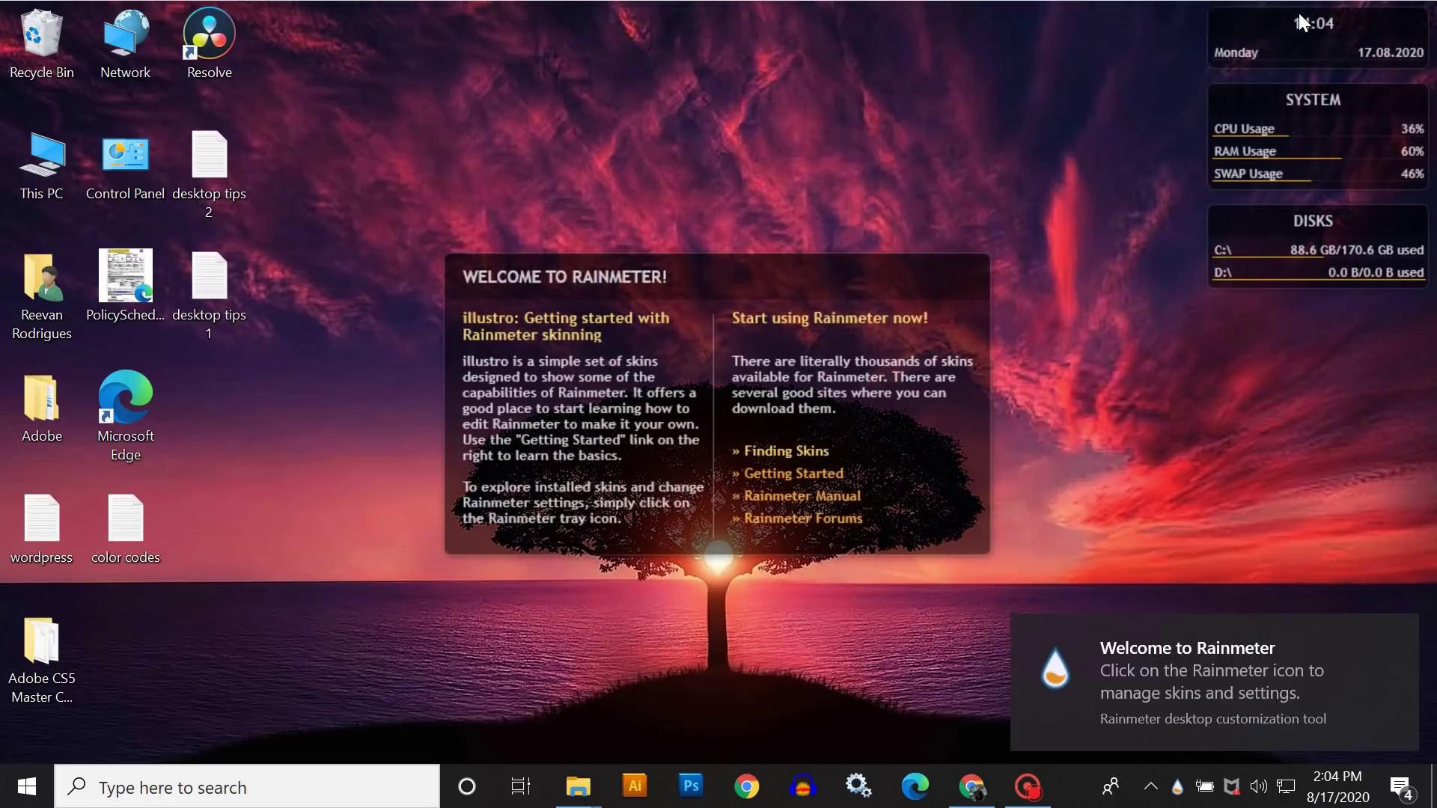
pyautogui.click(1393, 635)
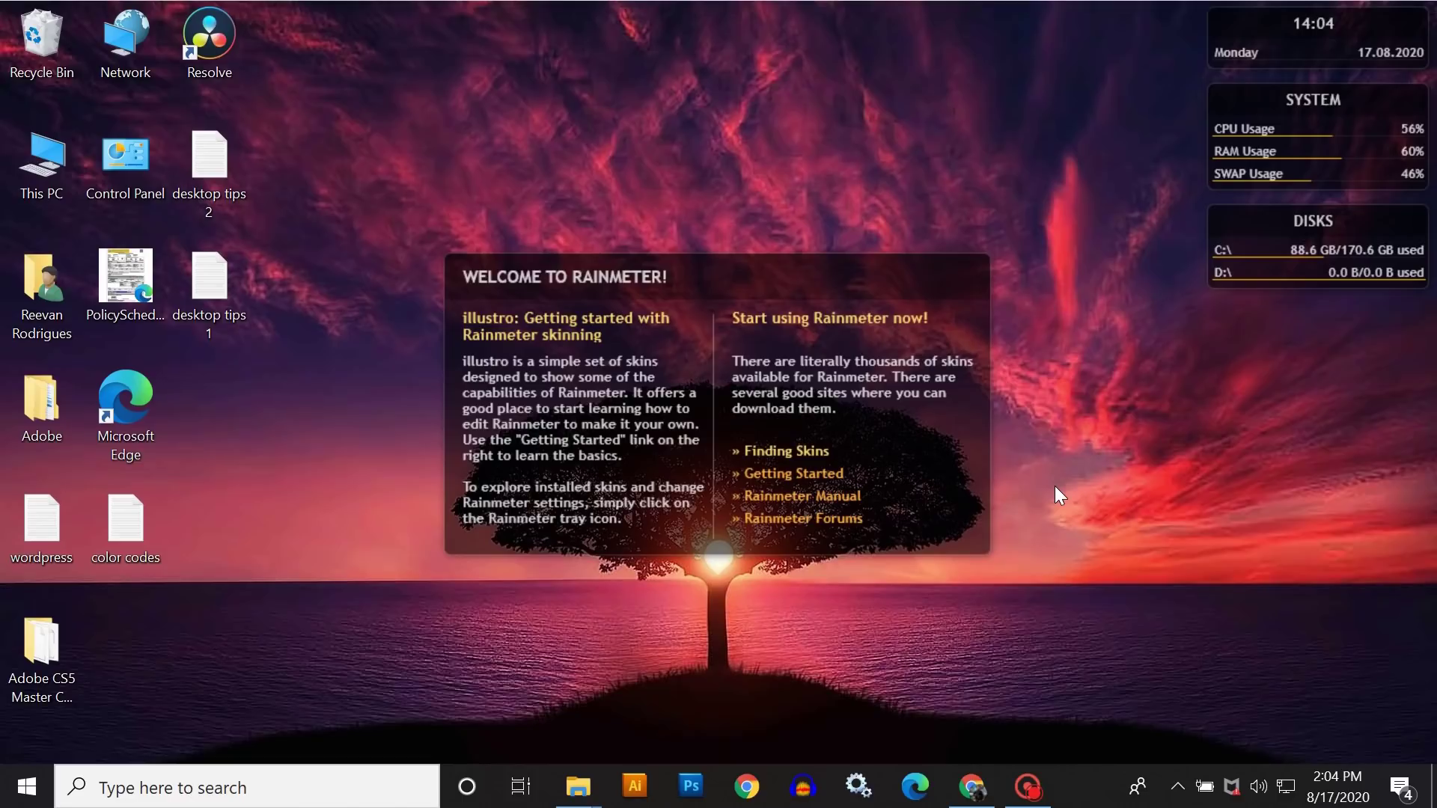
pyautogui.rightClick(937, 281)
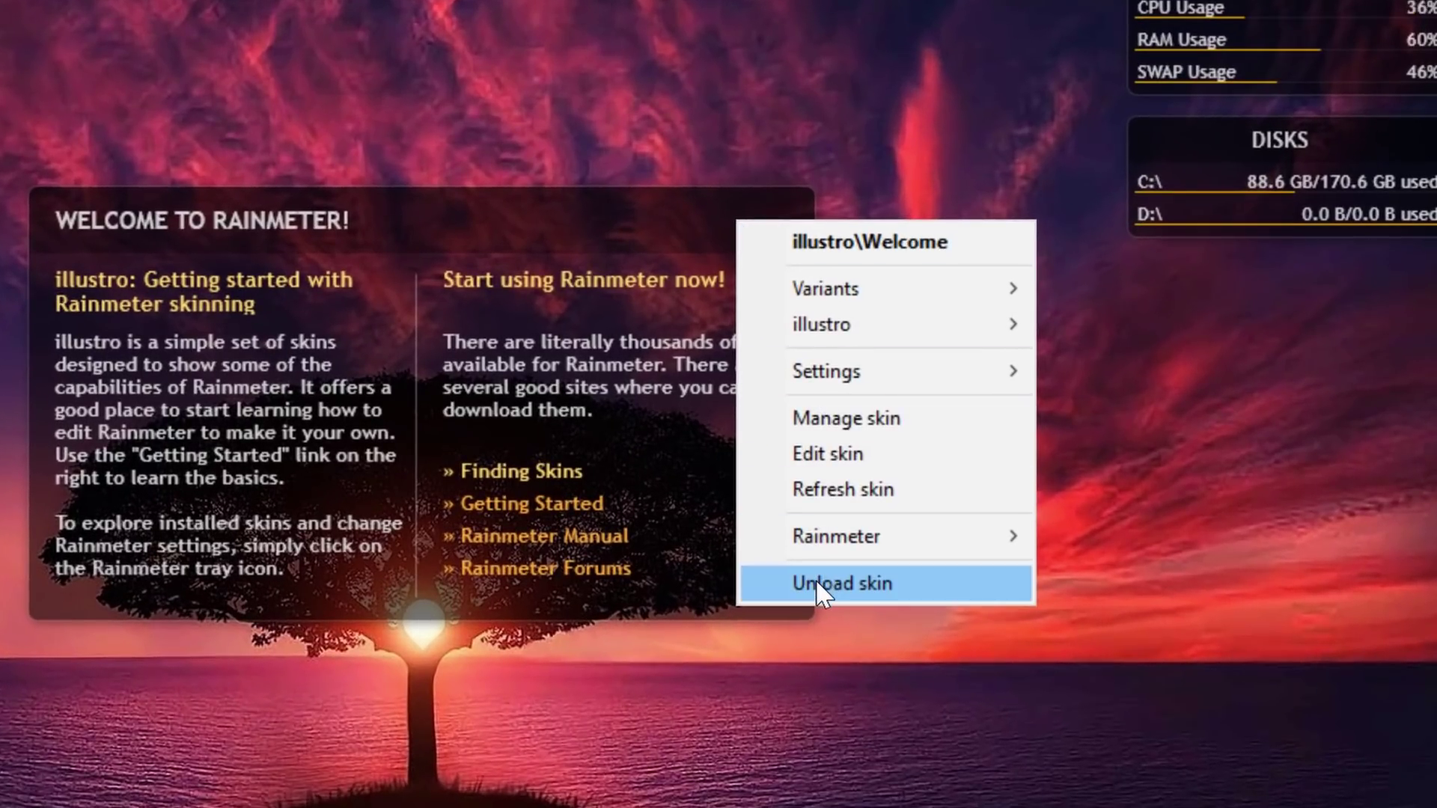
pyautogui.click(816, 583)
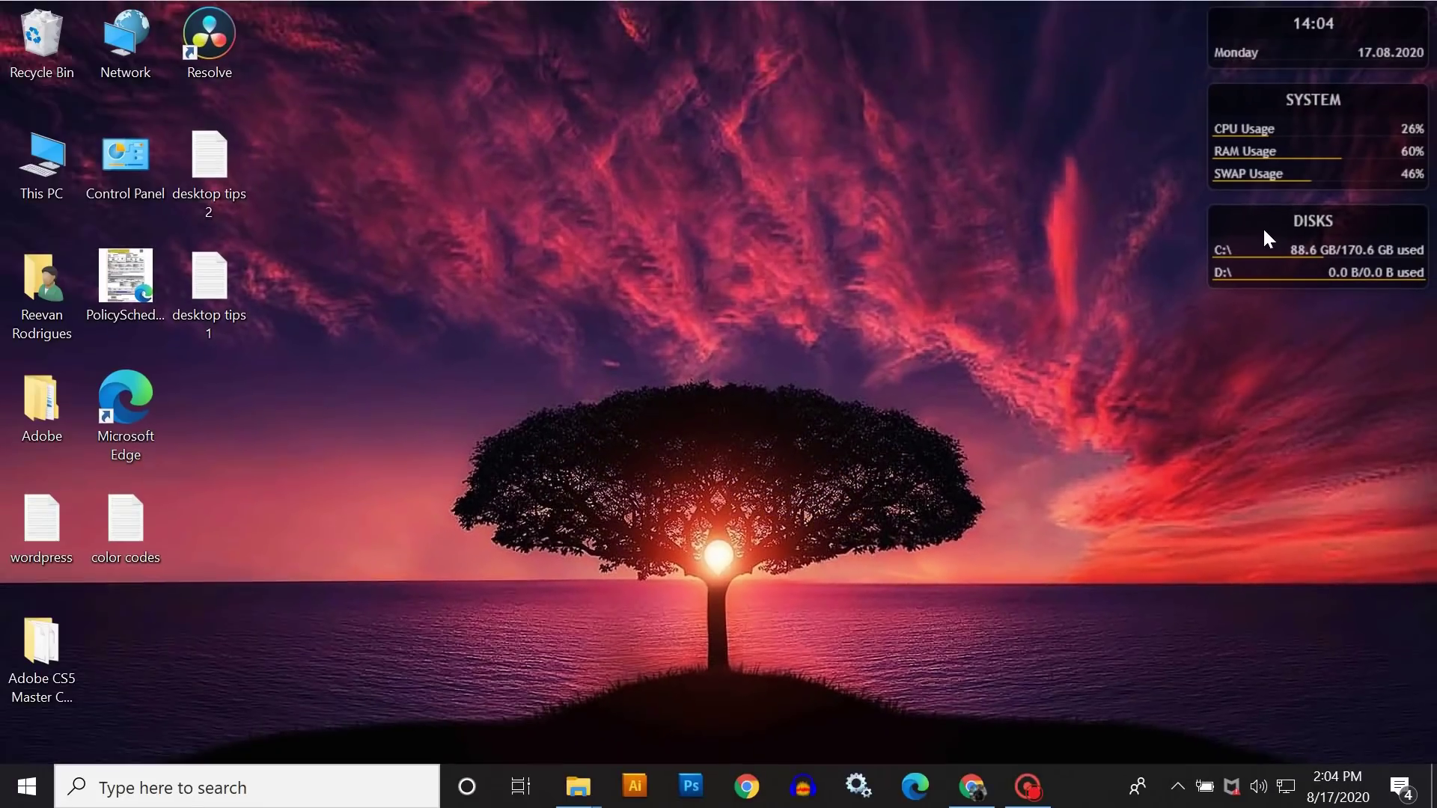
# - Unload the illustro disks, System and Clock skins from the desktop
pyautogui.rightClick(1262, 221)
pyautogui.click(1335, 474)
pyautogui.rightClick(1262, 93)
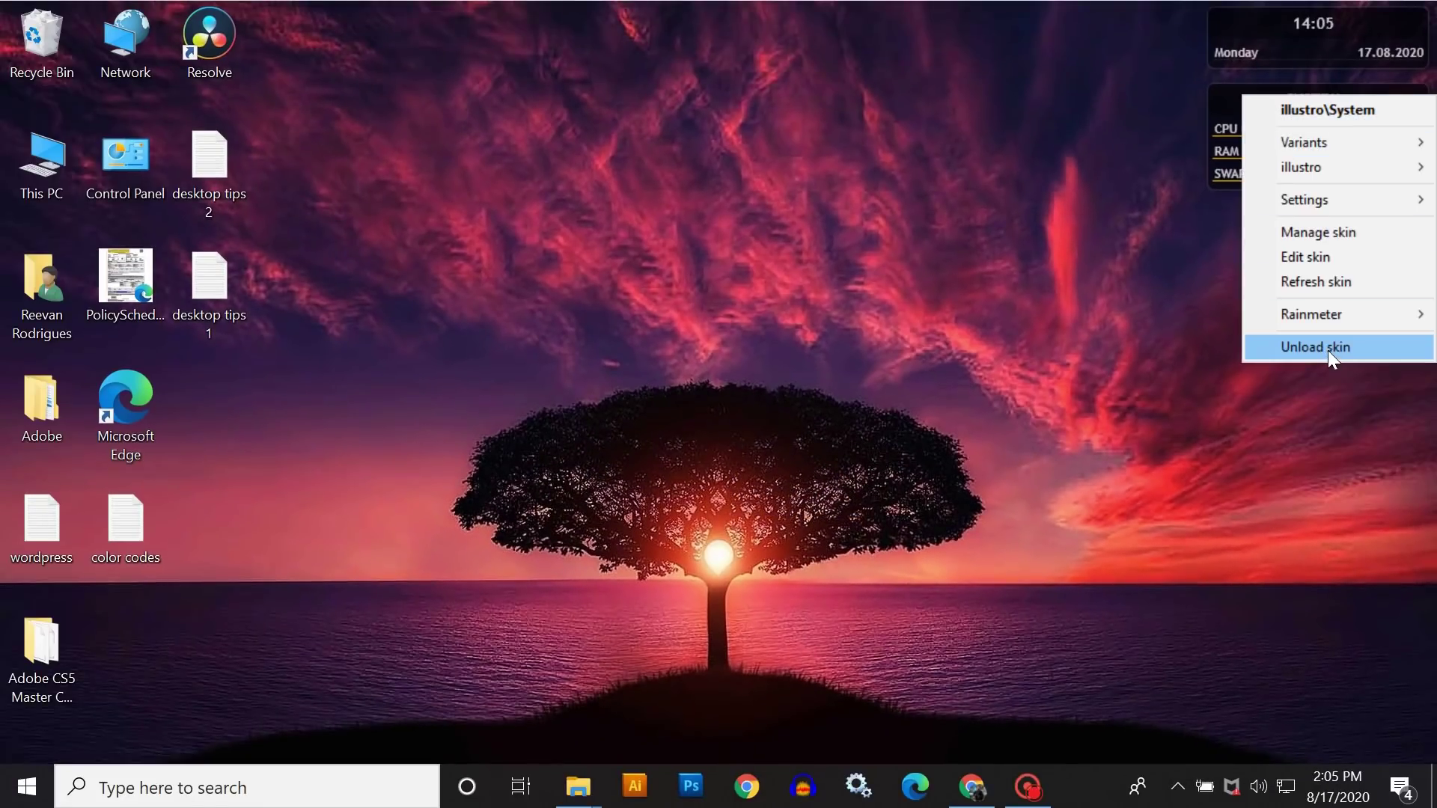
pyautogui.click(1328, 350)
pyautogui.rightClick(1256, 23)
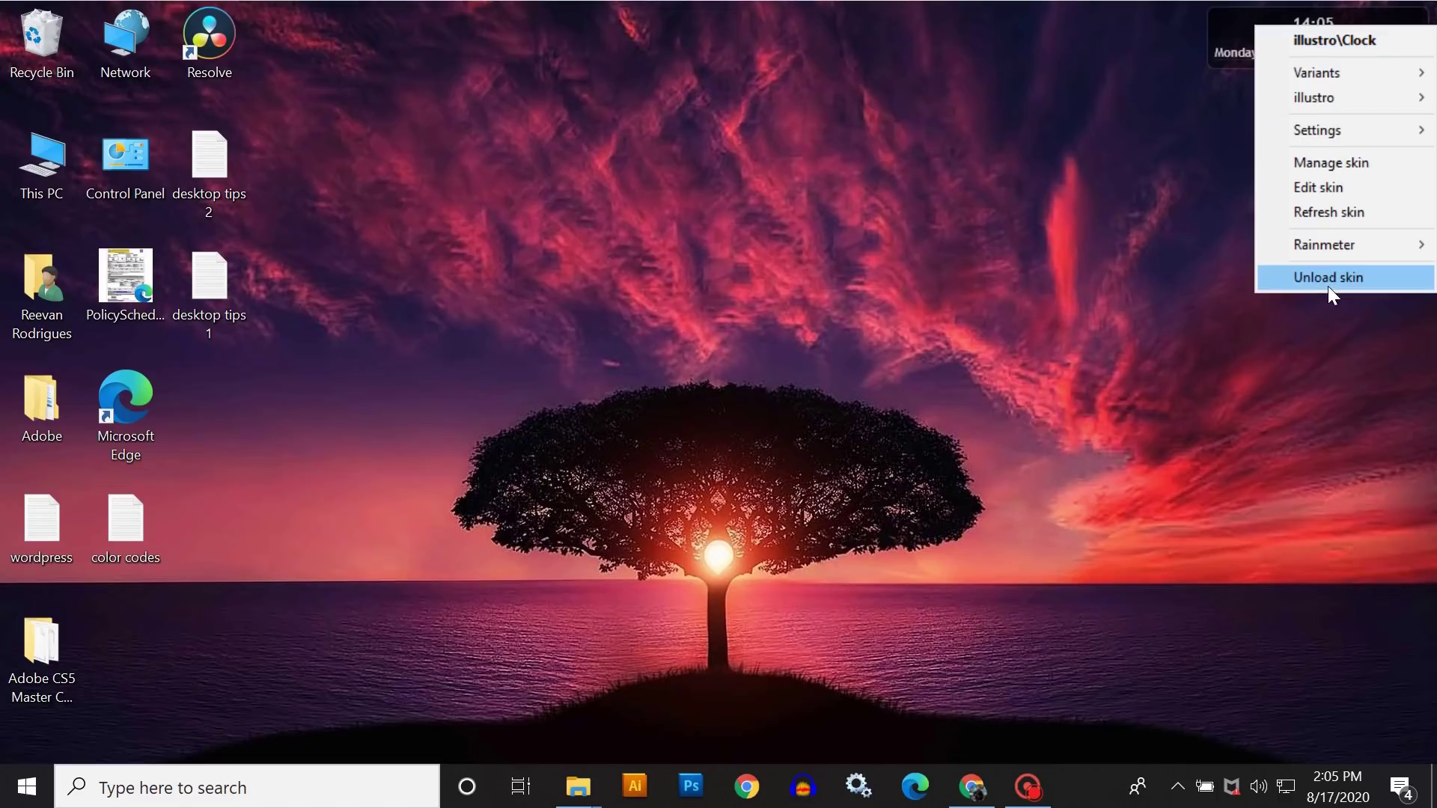
pyautogui.click(1328, 281)
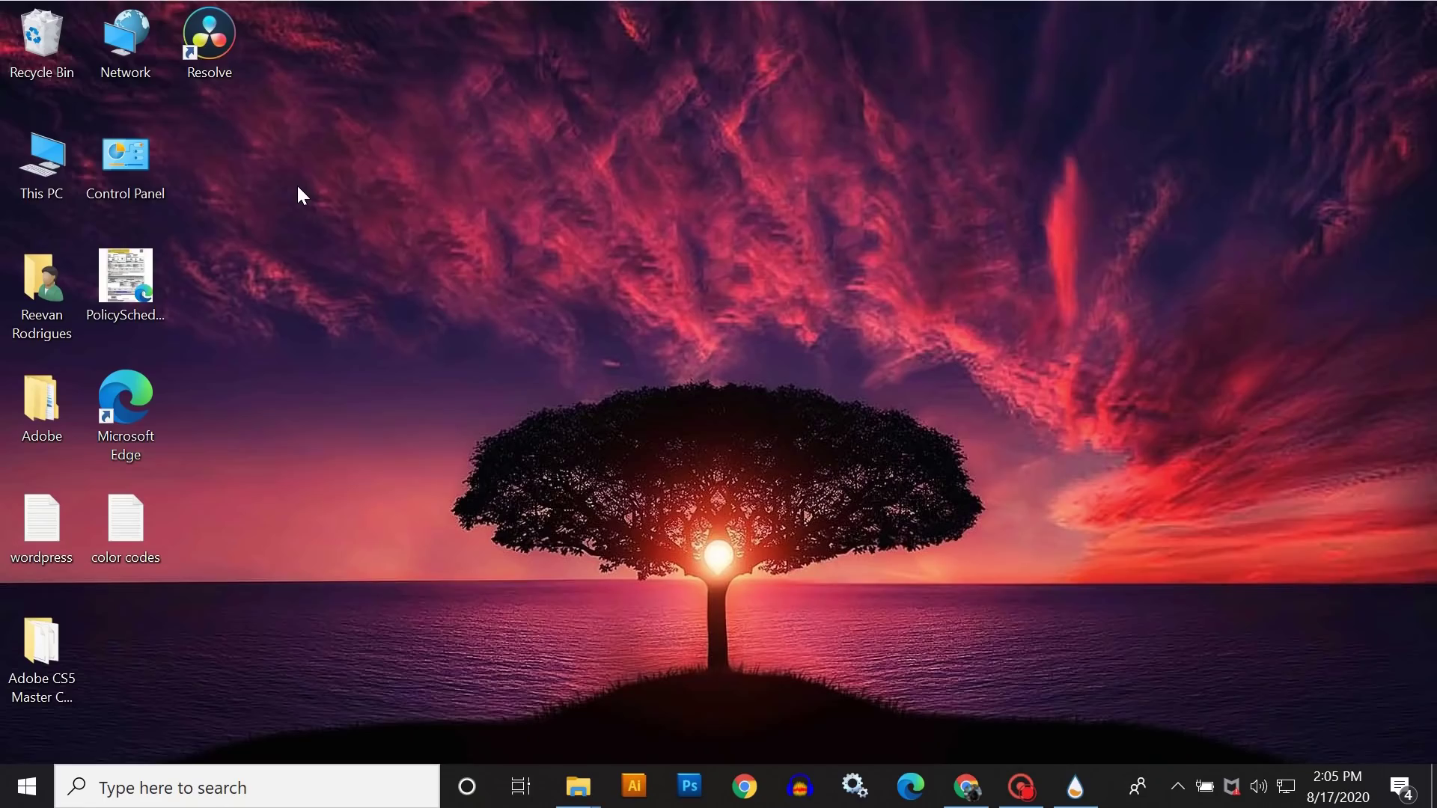
# - Hide all desktop icons through the desktop's view options
pyautogui.rightClick(298, 186)
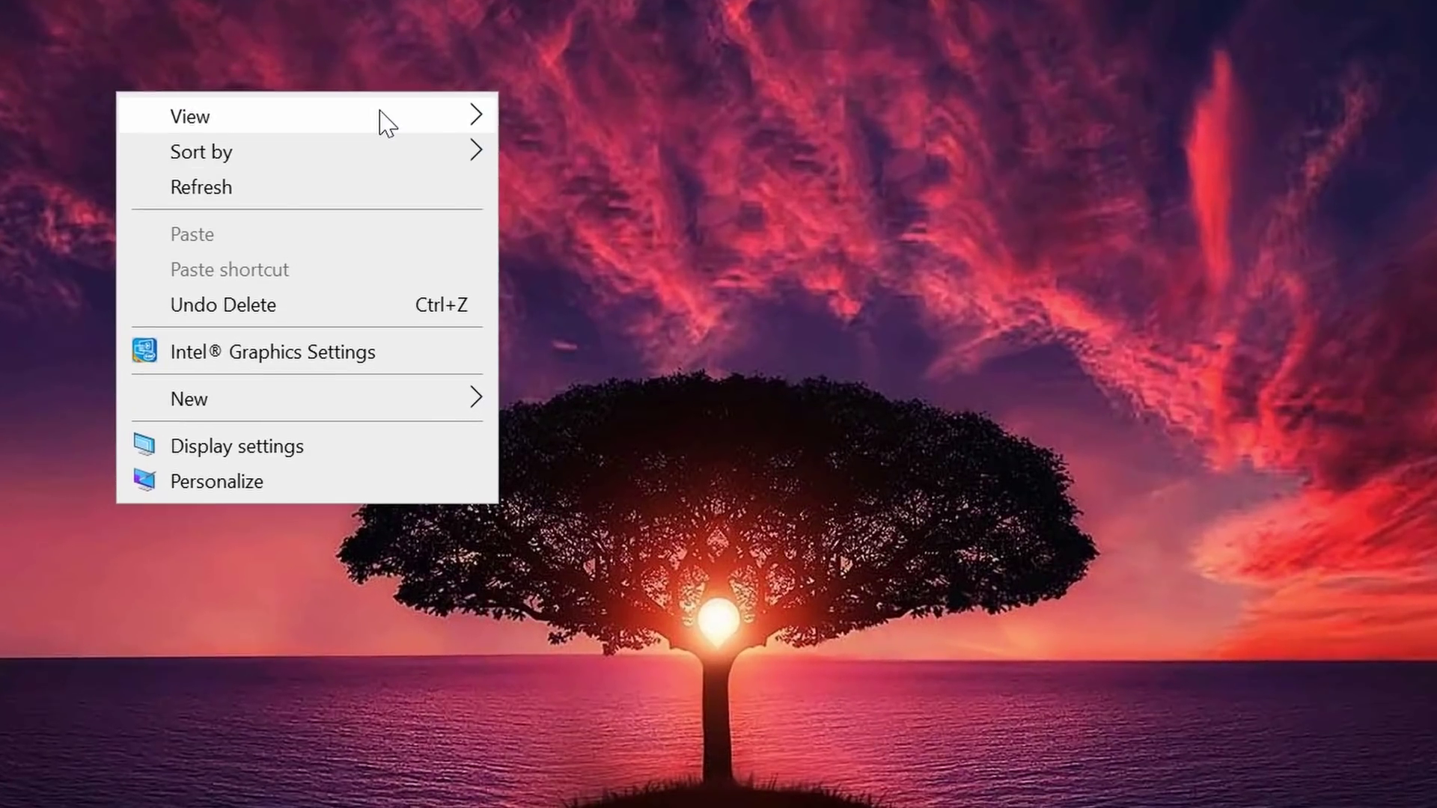
pyautogui.moveTo(482, 200)
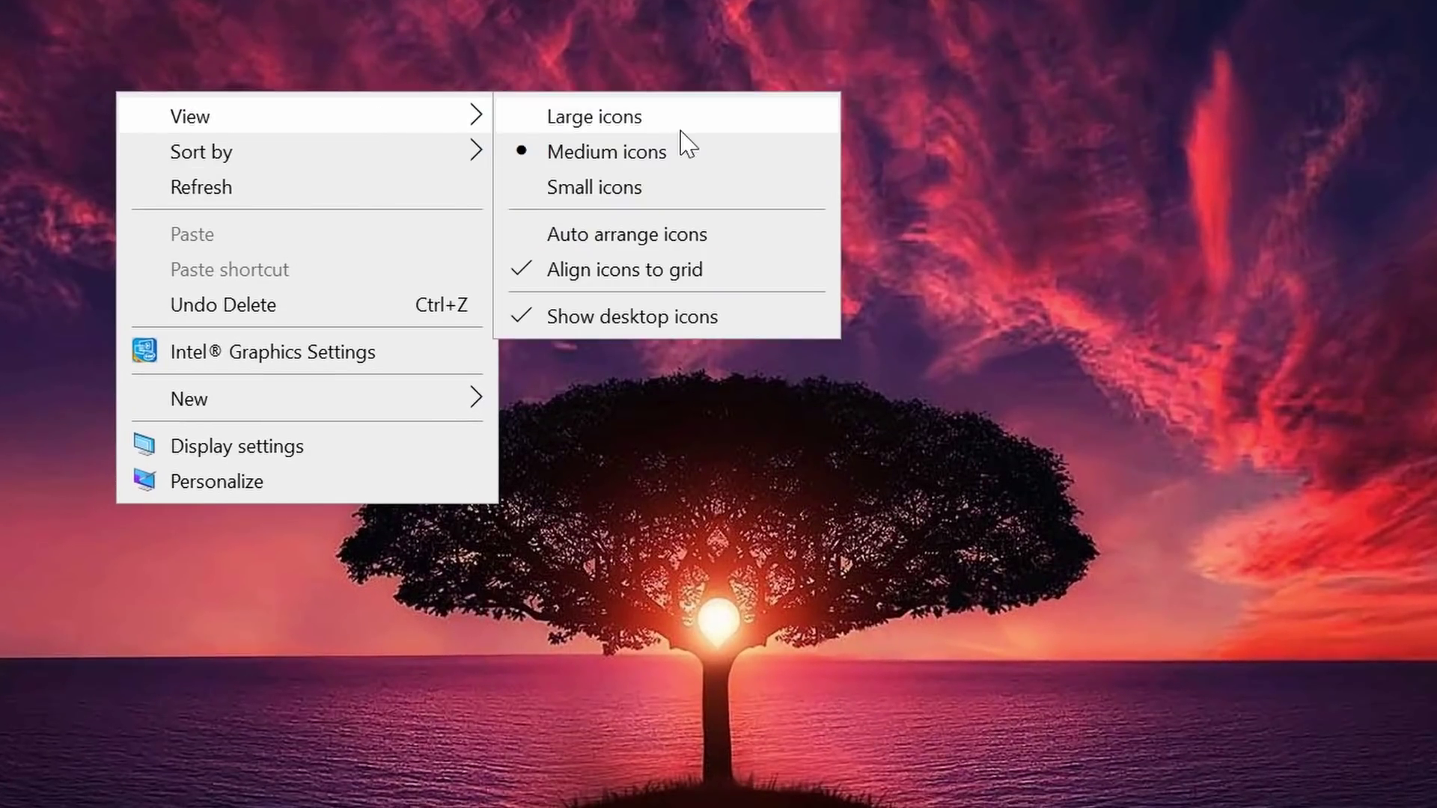
pyautogui.click(690, 319)
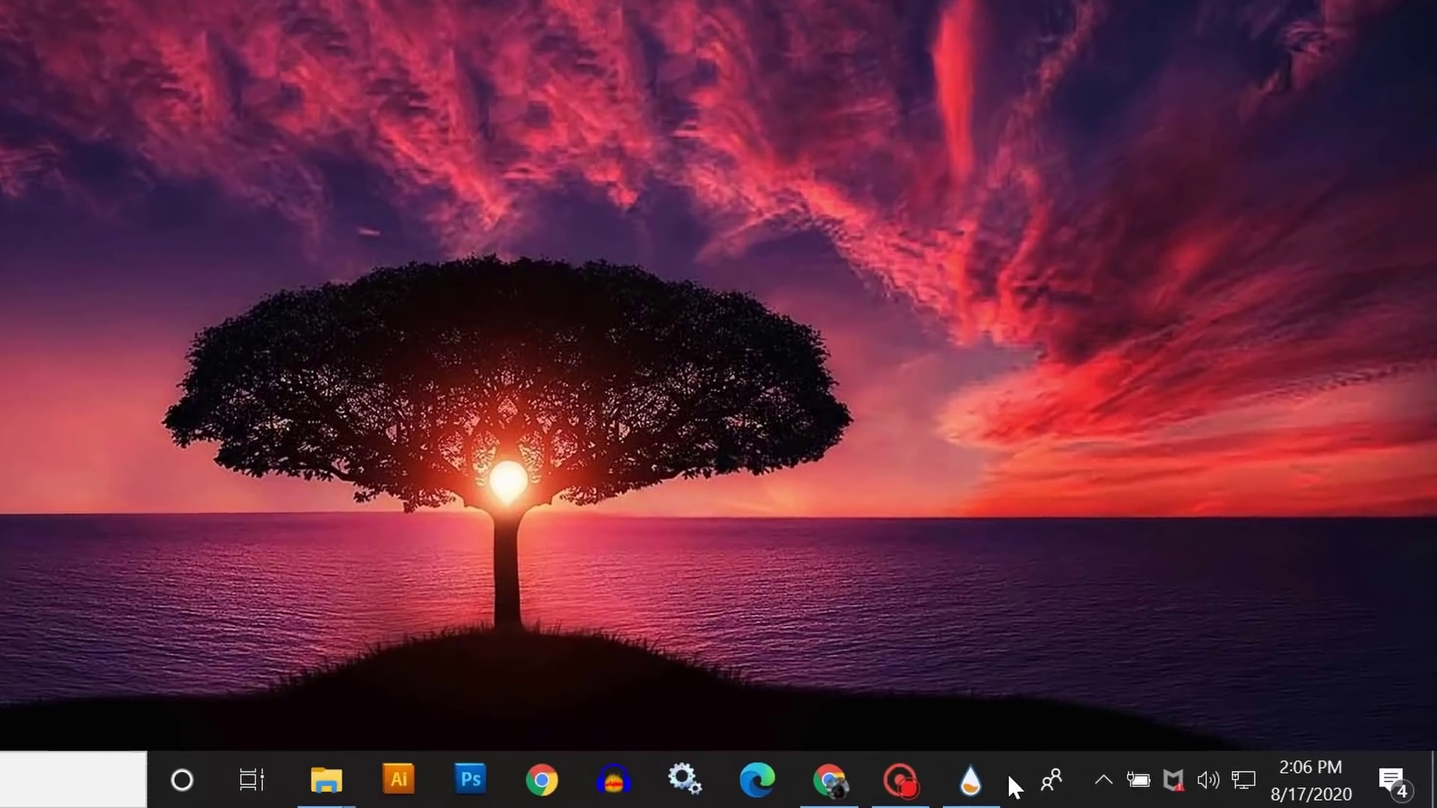
# - Open the taskbar settings and turn on automatic hiding of the taskbar in desktop mode
pyautogui.rightClick(1109, 788)
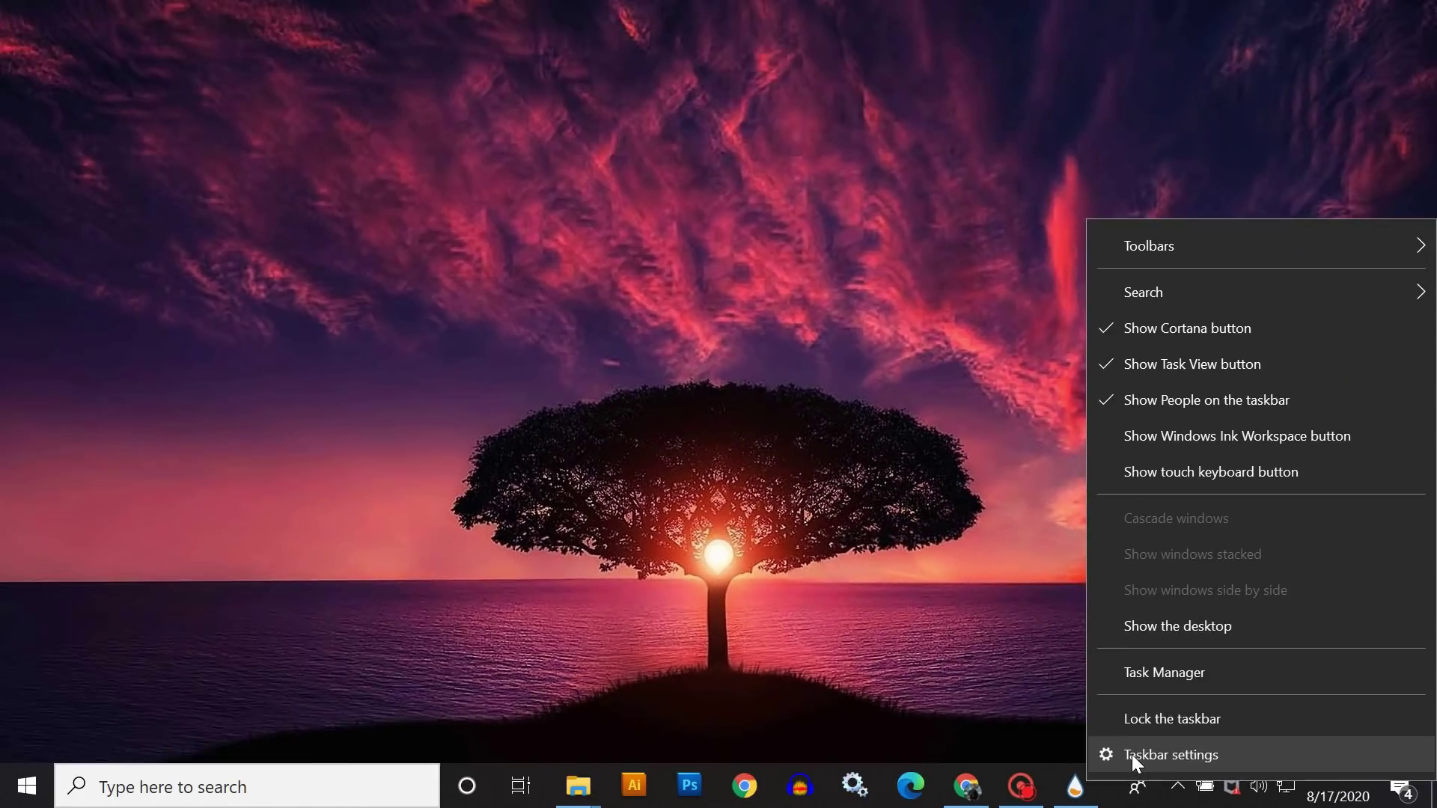
pyautogui.click(982, 727)
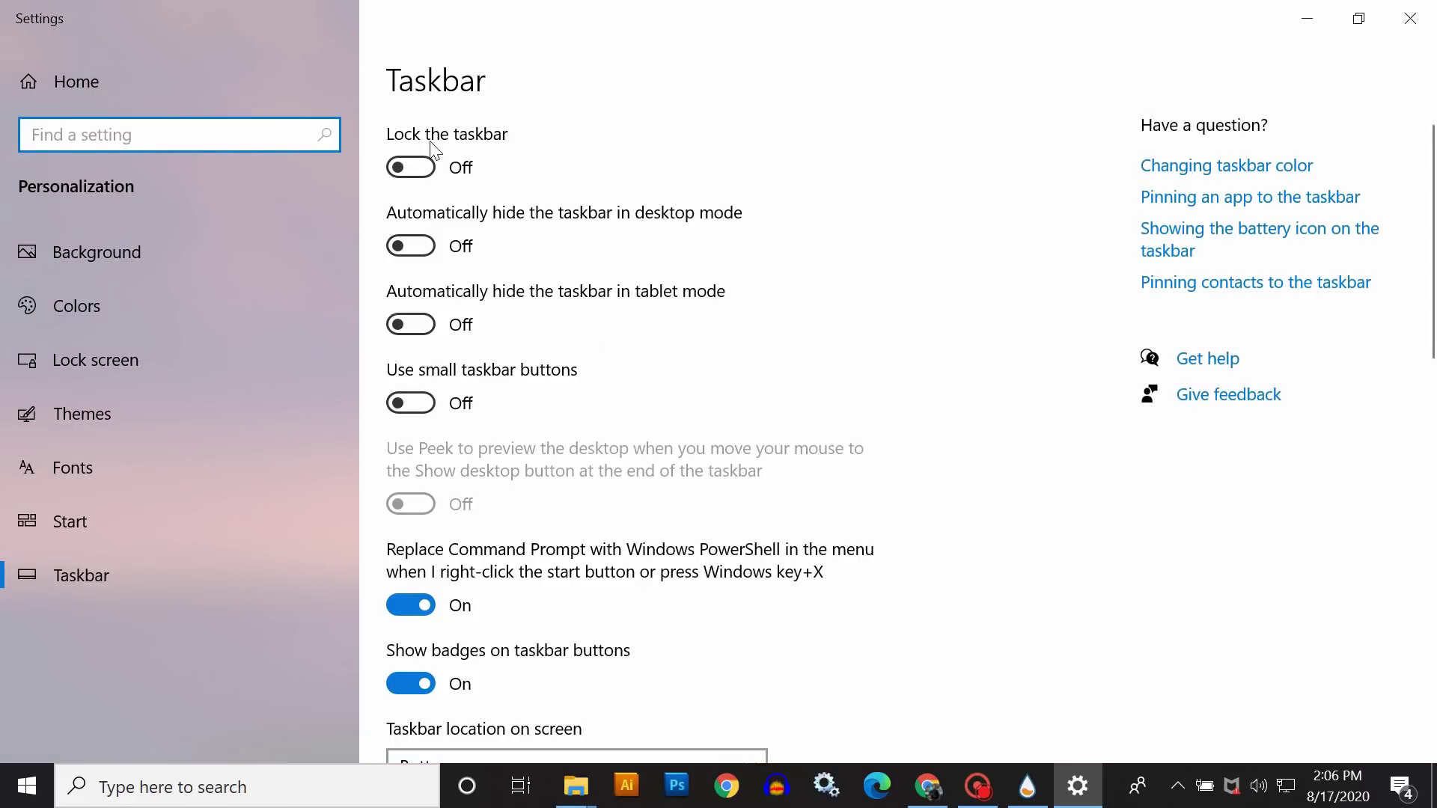
pyautogui.click(410, 246)
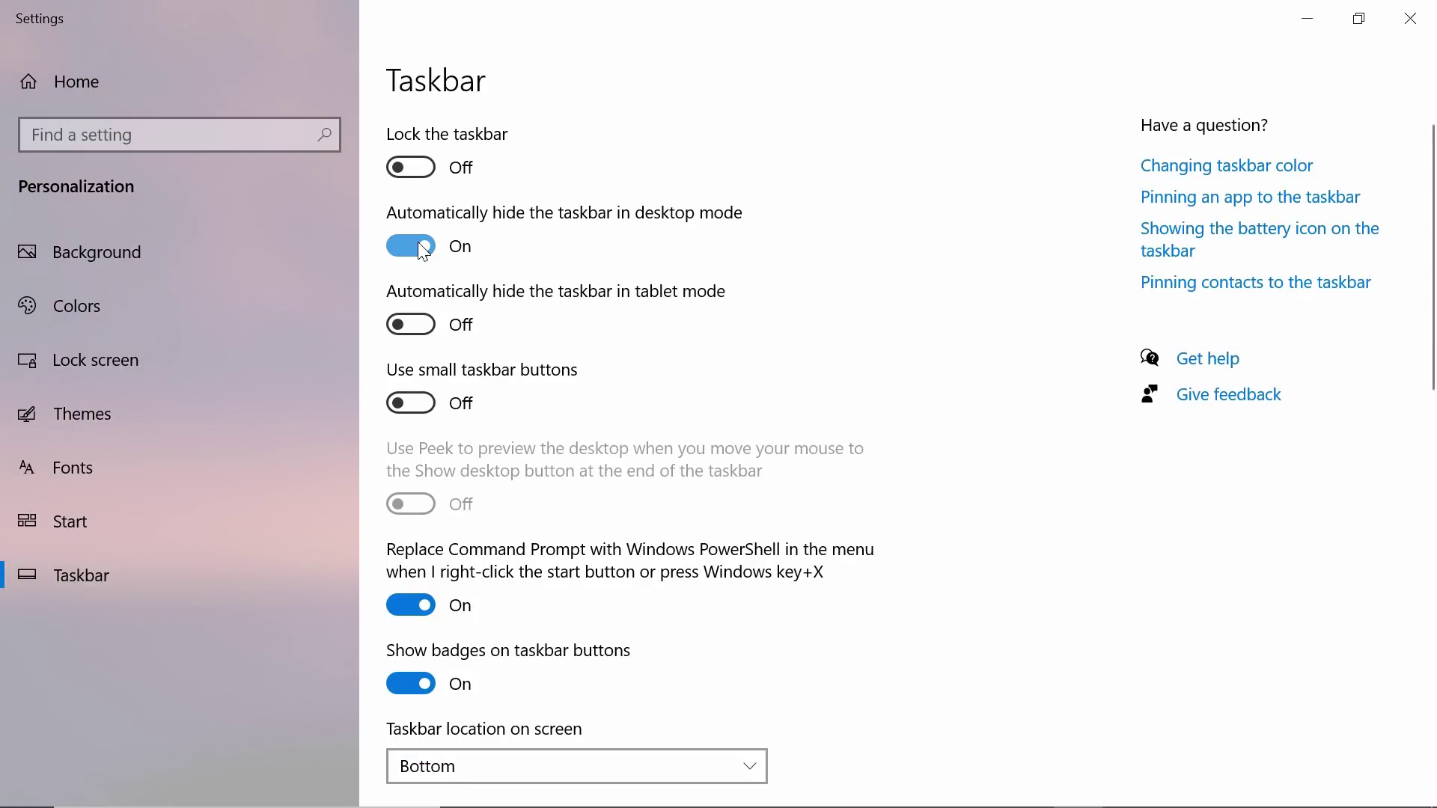
# - Set the taskbar location on screen to Left and close the settings window
pyautogui.scroll(-5, 1155, 378)
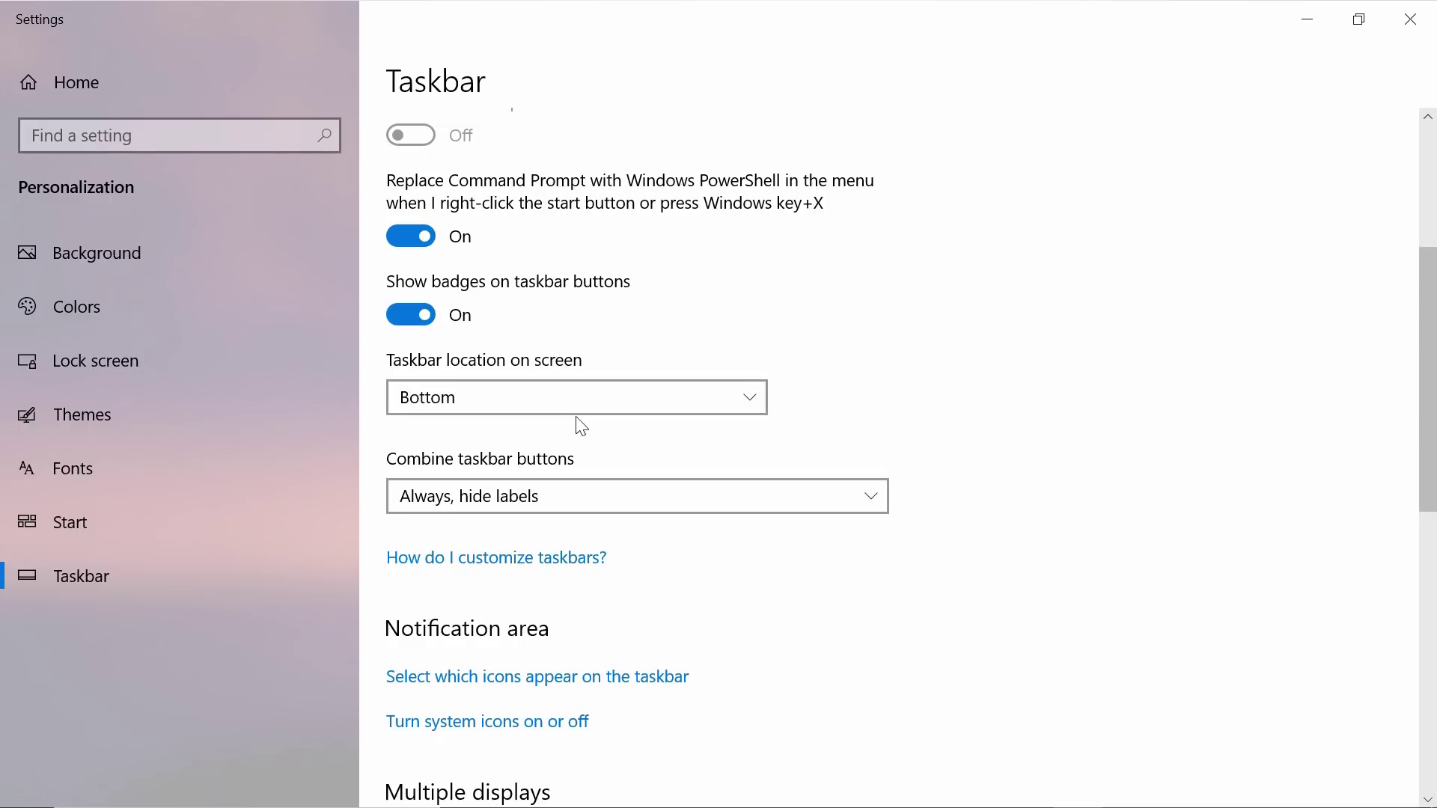
pyautogui.click(563, 398)
pyautogui.click(479, 297)
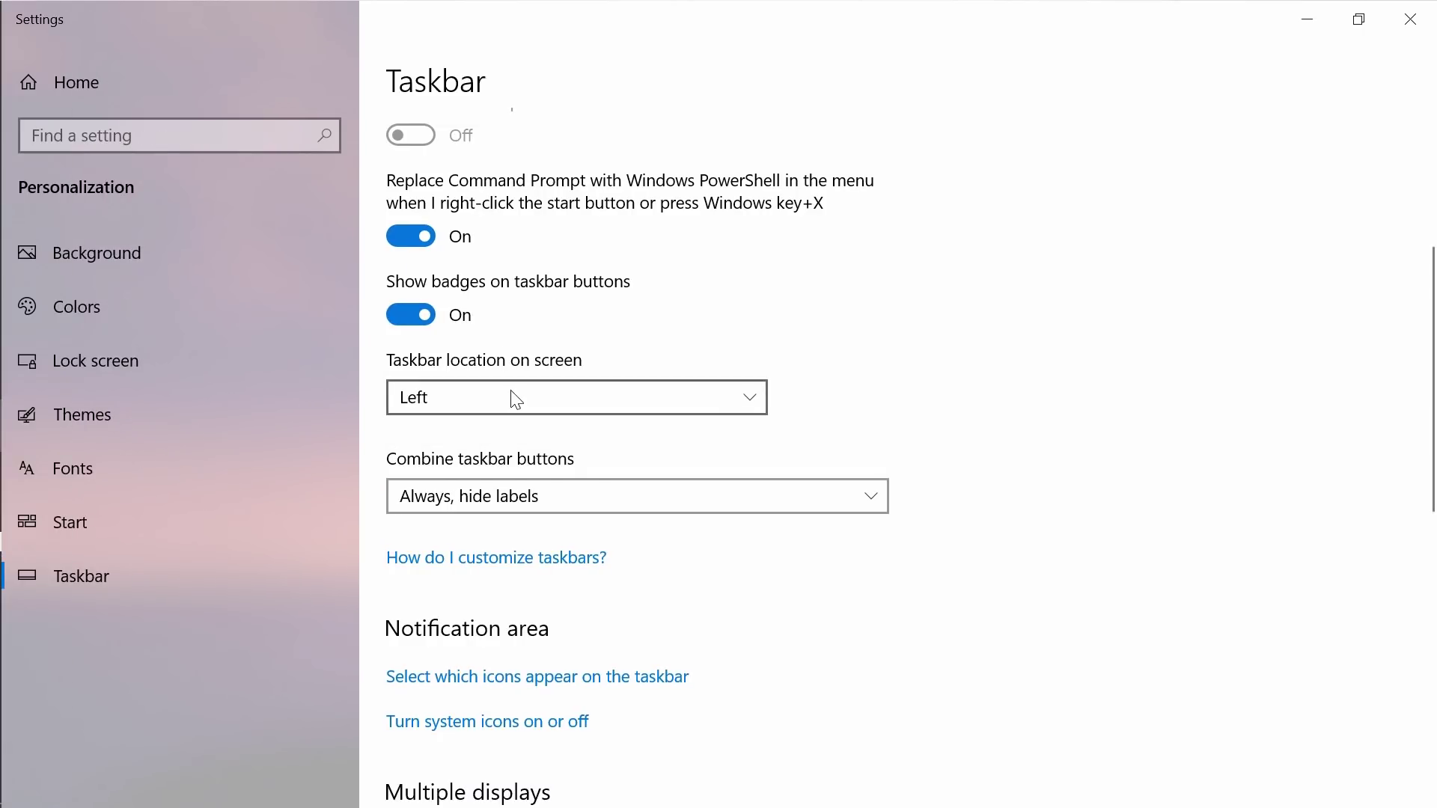
pyautogui.click(1411, 19)
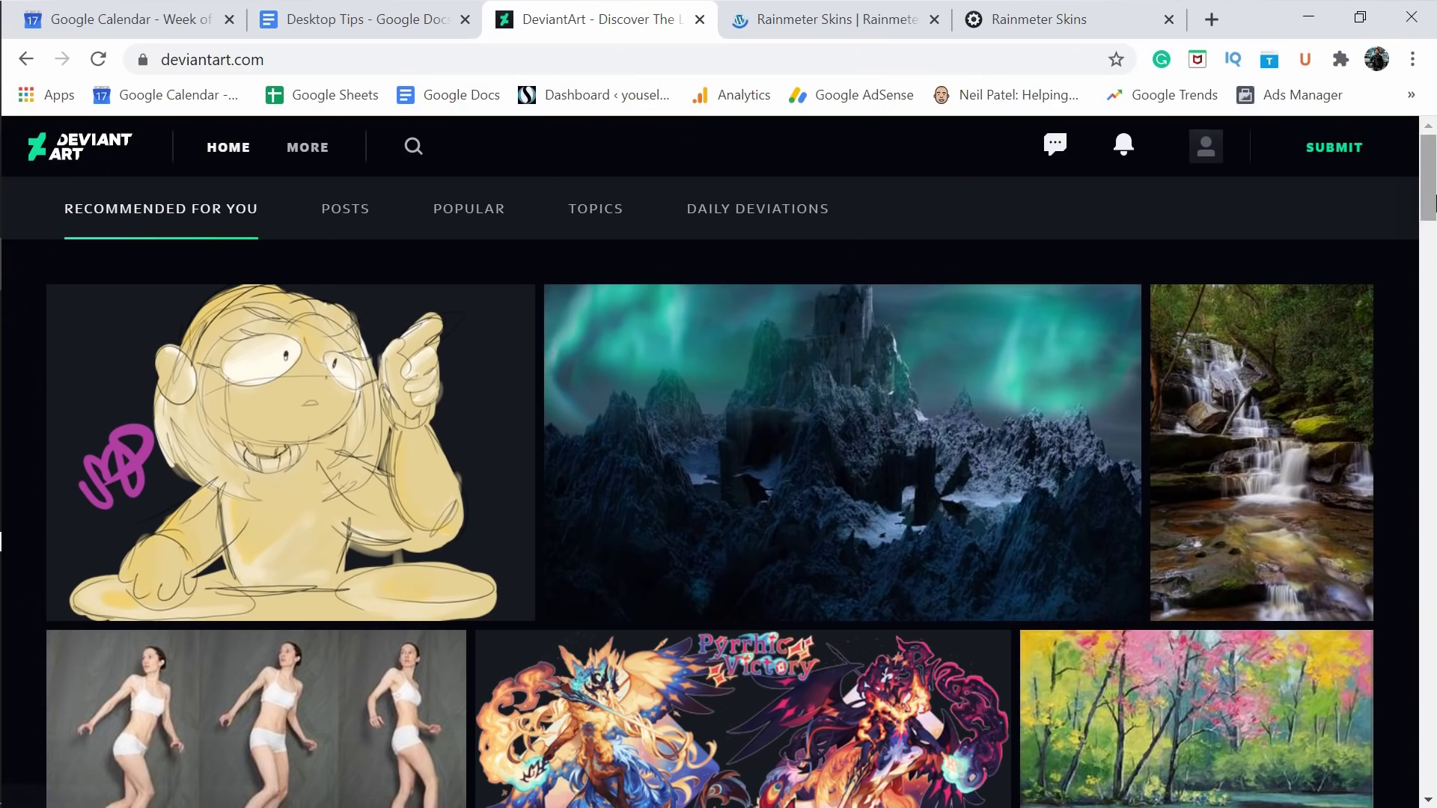
# - Browse the skin galleries on DeviantArt, rainmeterhub.com and visualskins.com in the browser
pyautogui.scroll(-10, 1434, 217)
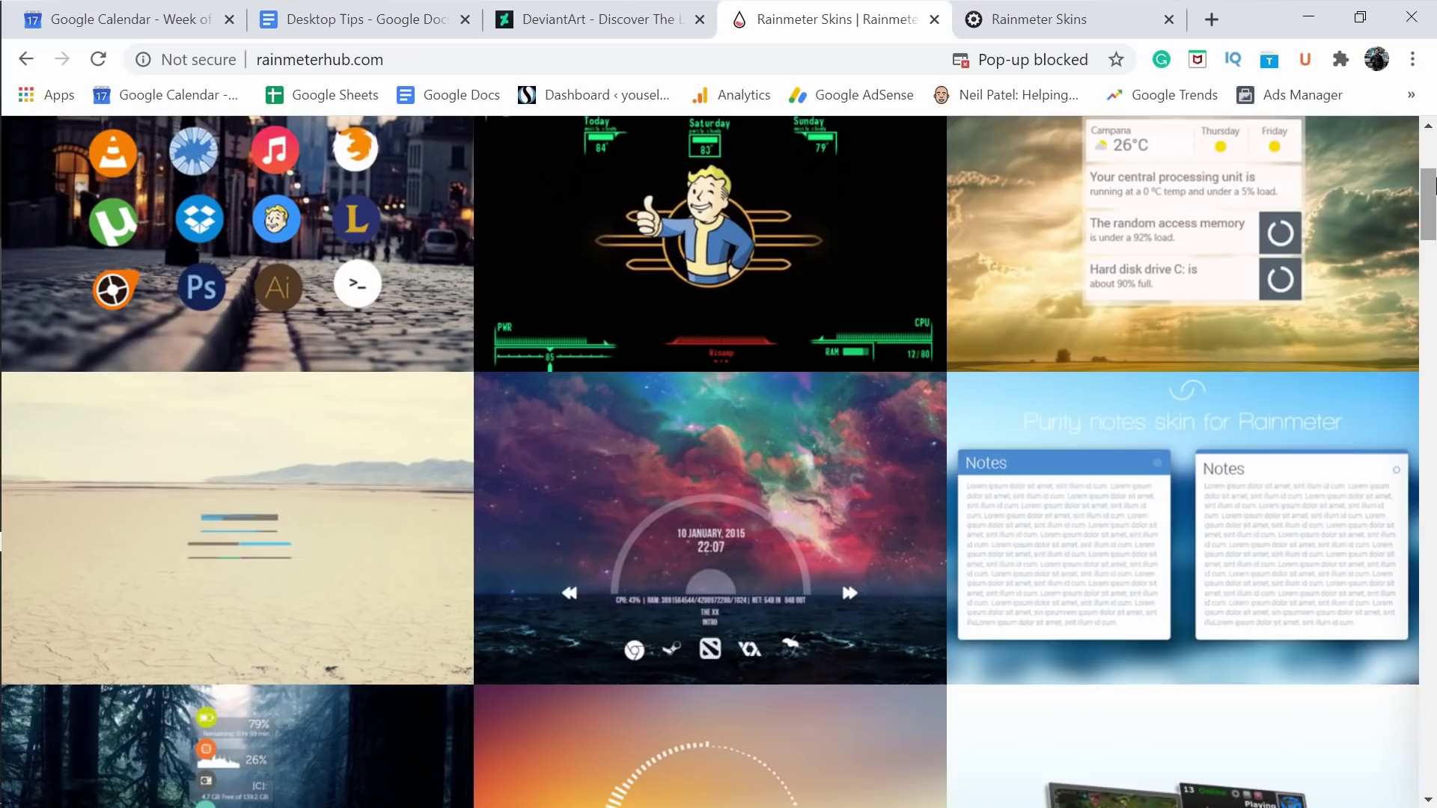
pyautogui.moveTo(1435, 185); pyautogui.dragTo(1435, 220)
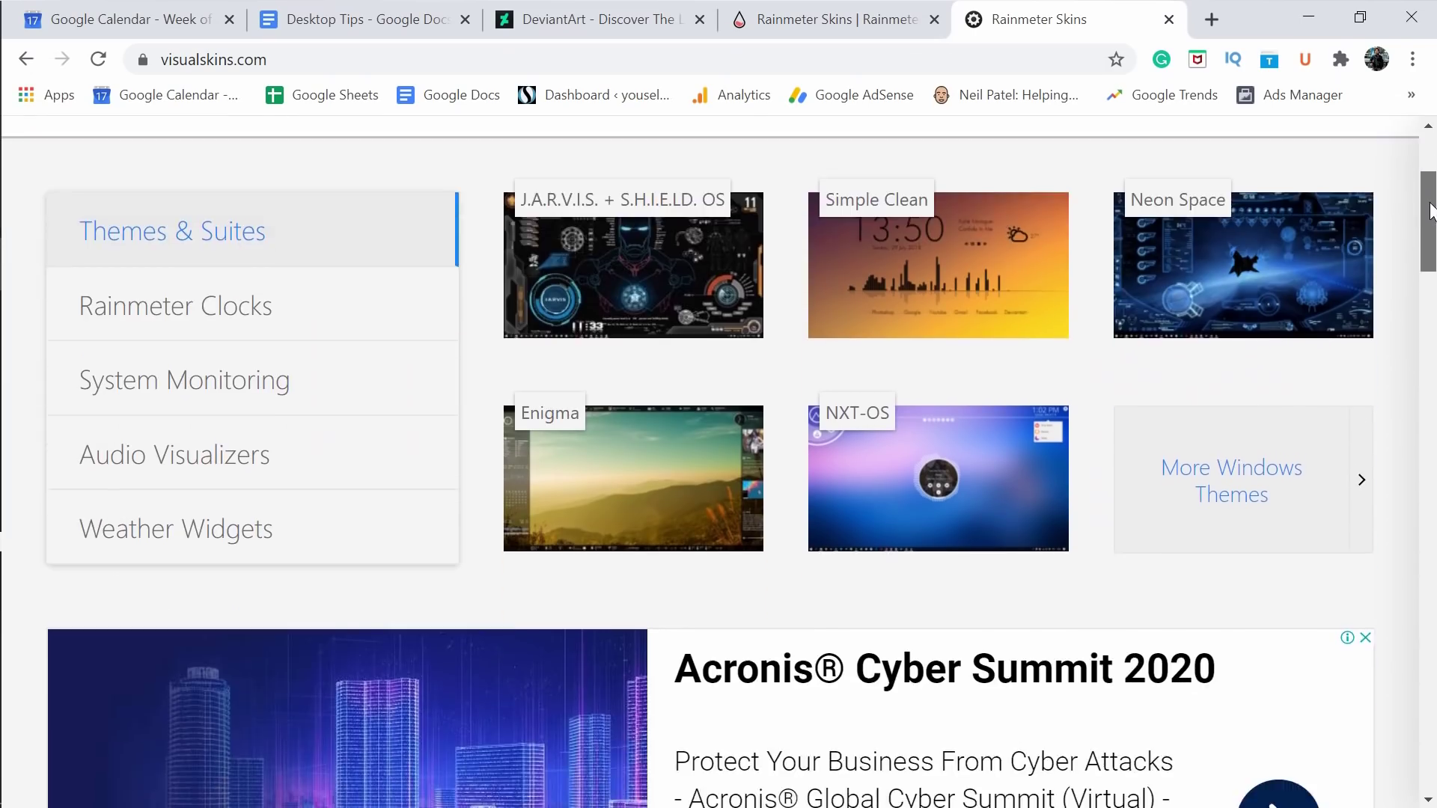
pyautogui.moveTo(1432, 212); pyautogui.dragTo(1431, 328)
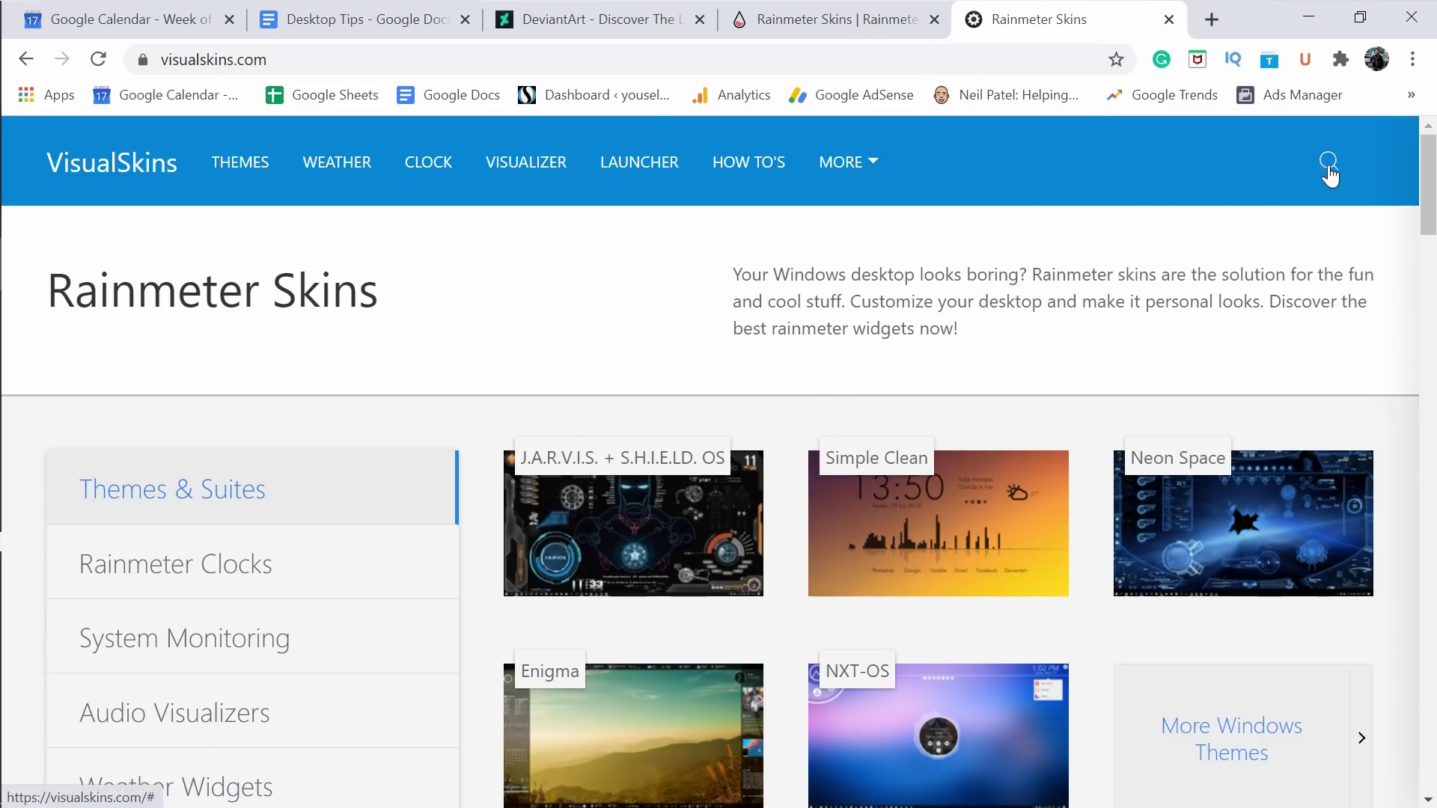
# - Search visualskins.com for "northwest" and open the page of the Northwest skin
pyautogui.click(1330, 161)
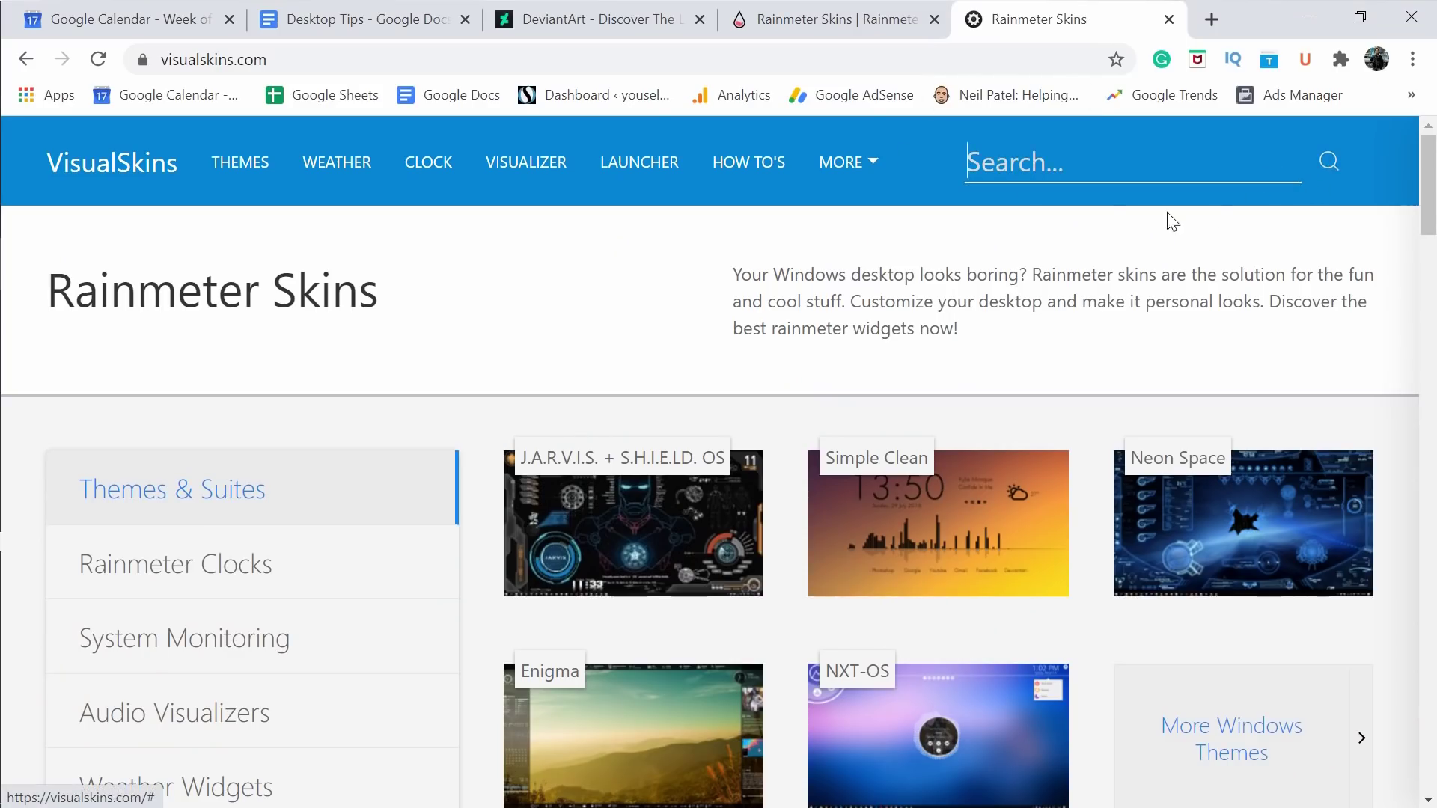
pyautogui.write('north')
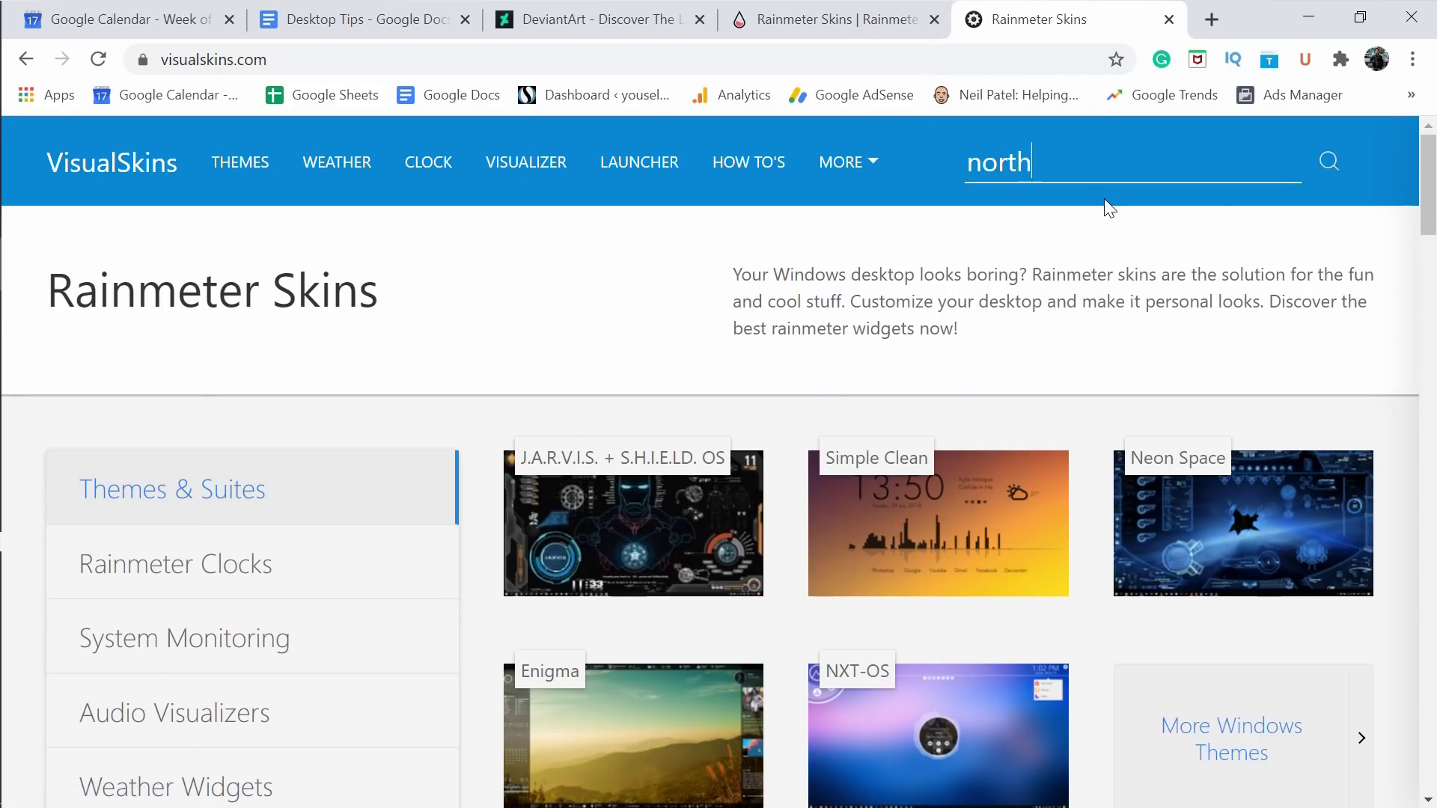
pyautogui.write('west')
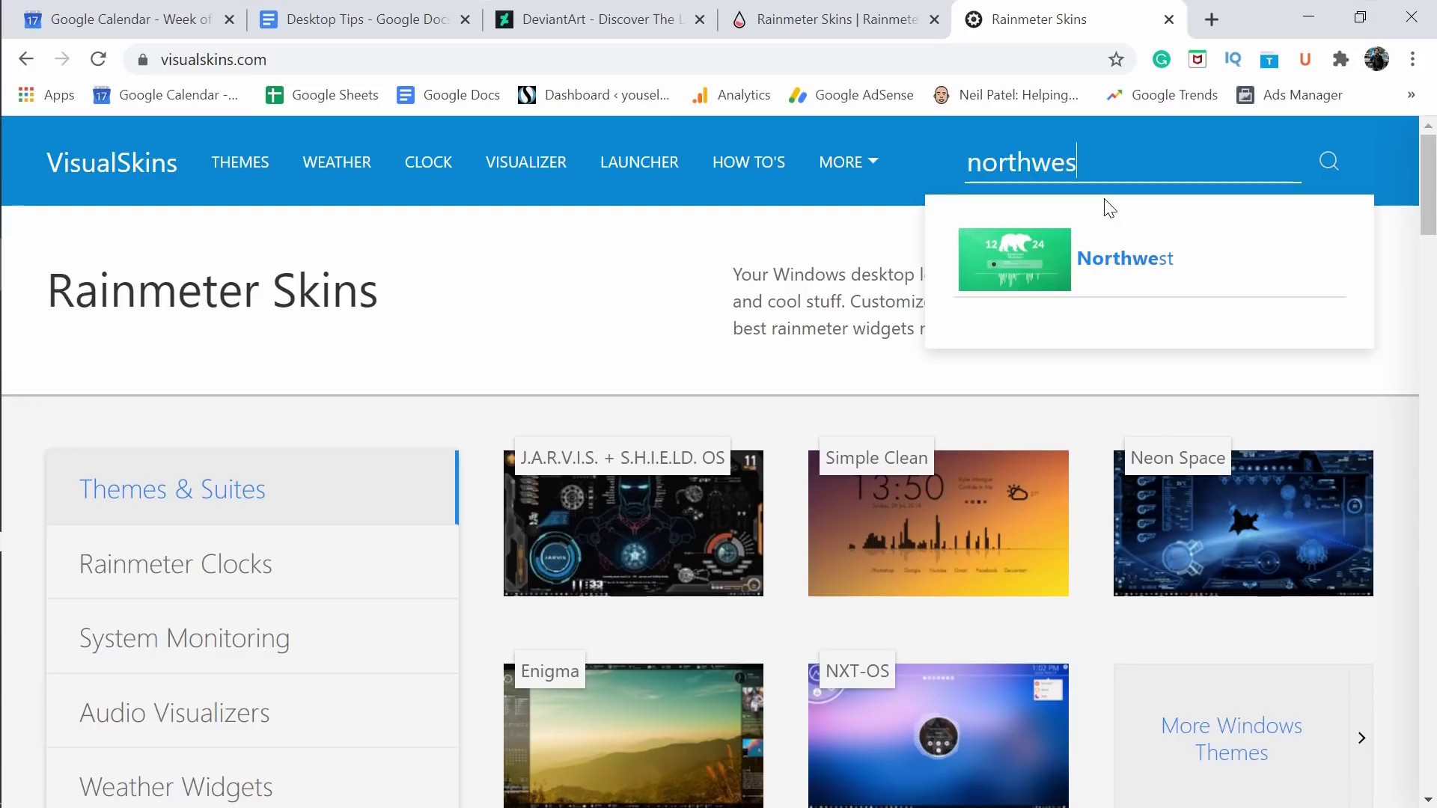
pyautogui.click(1121, 271)
# - Download northwest.rmskin and install the NORTHWEST skin and layout with the included layout applied
pyautogui.moveTo(1433, 169); pyautogui.dragTo(1431, 457)
pyautogui.click(161, 527)
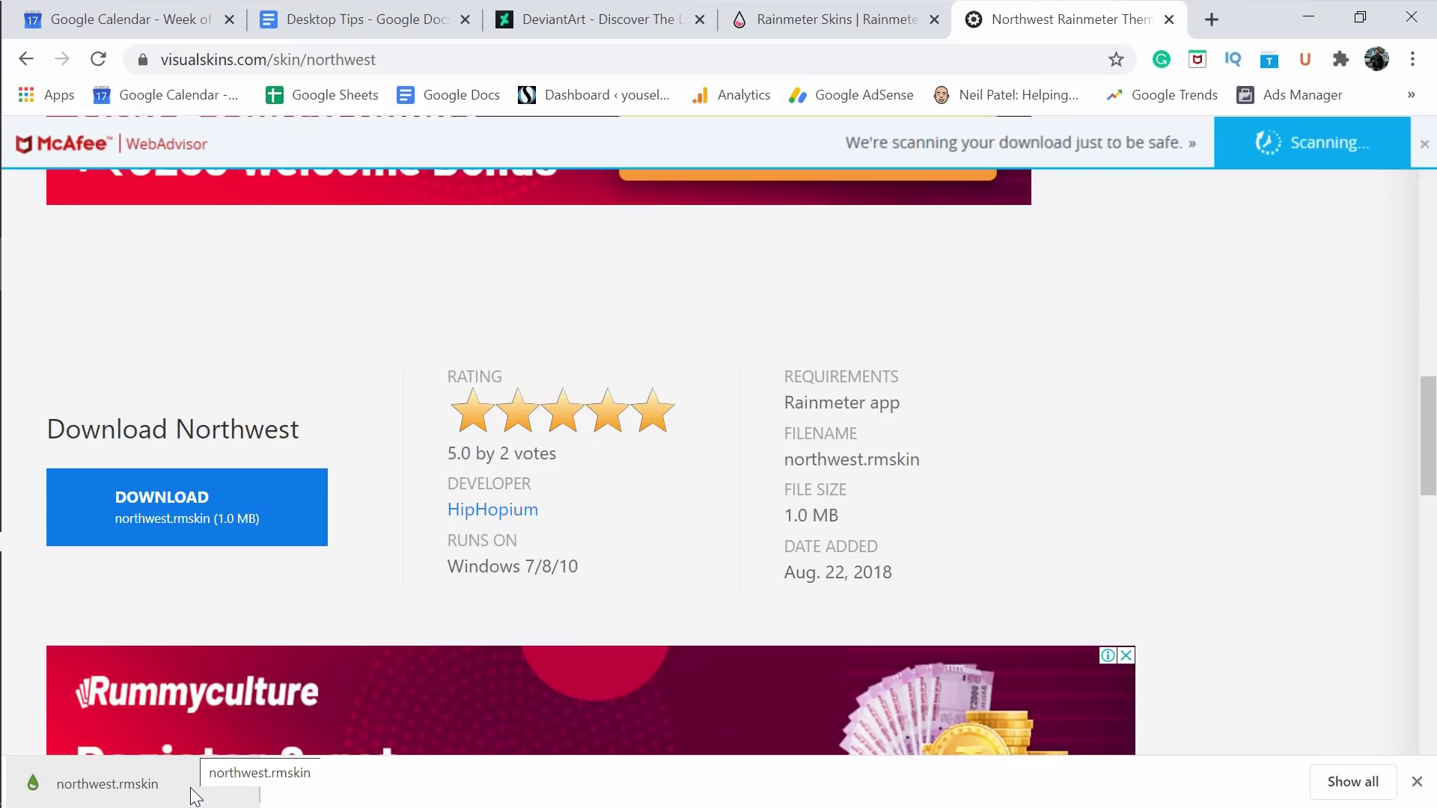
pyautogui.click(194, 796)
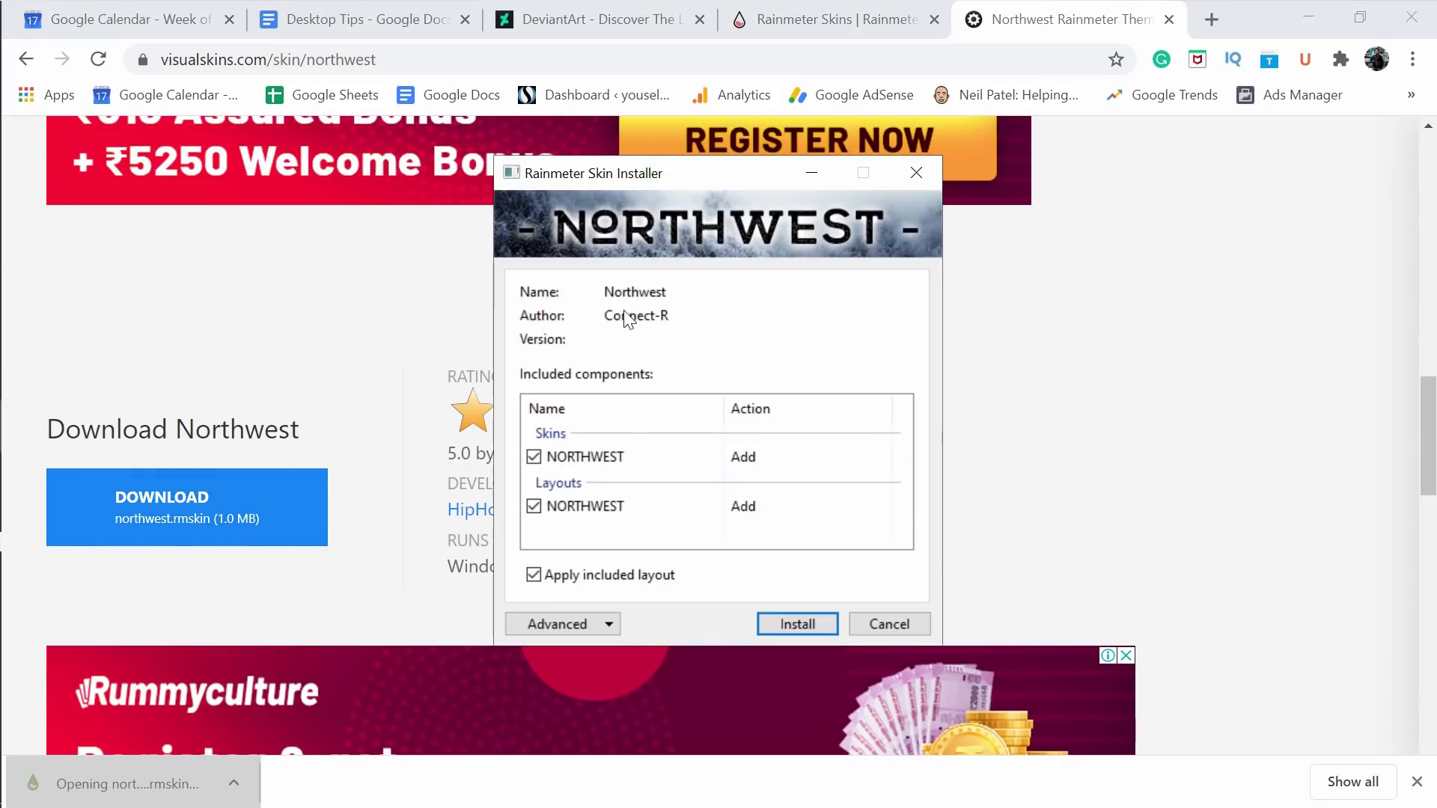
pyautogui.click(798, 627)
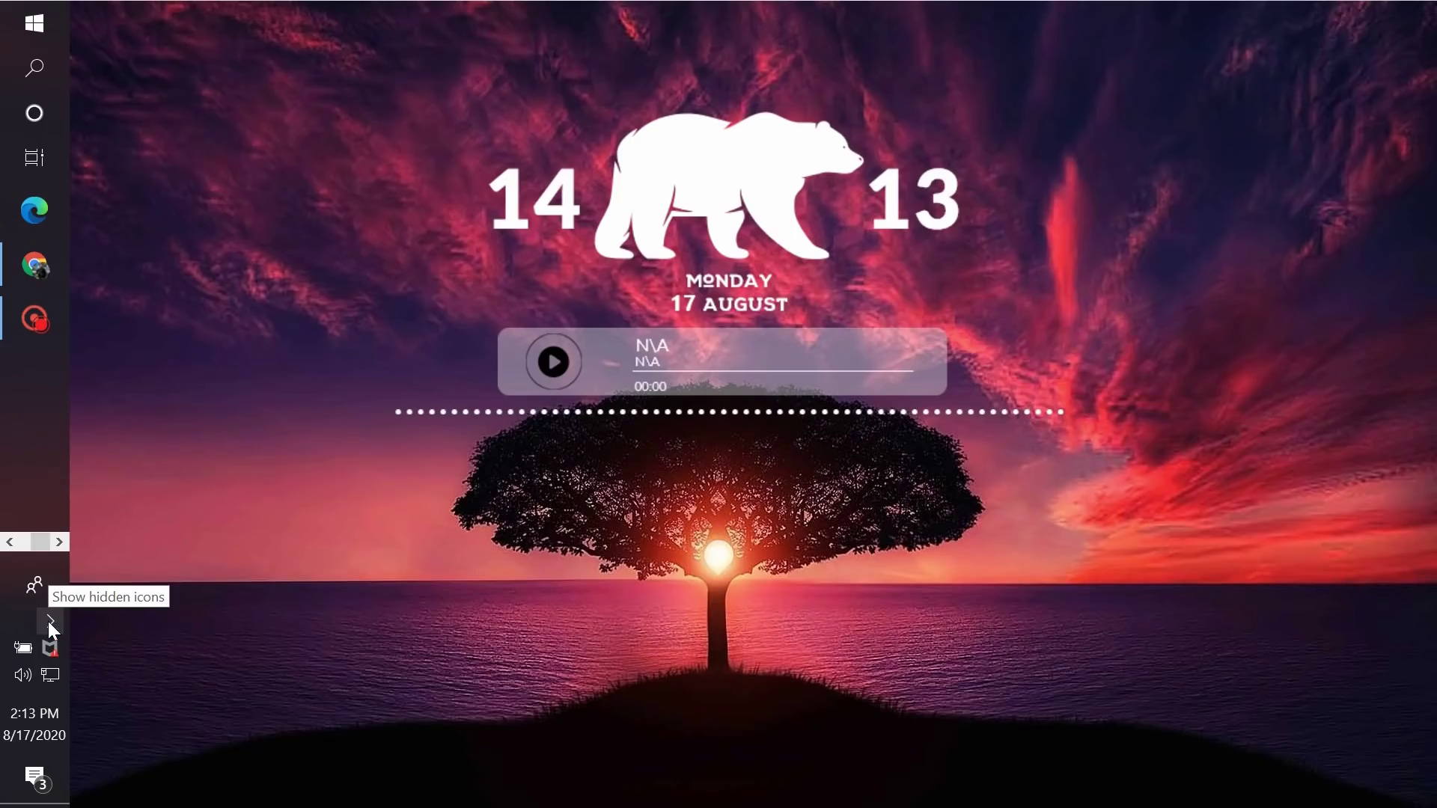
# - Open the Manage Rainmeter window from the hidden tray icons and examine the NORTHWEST Clock, Player and Visualizer skins
pyautogui.click(48, 621)
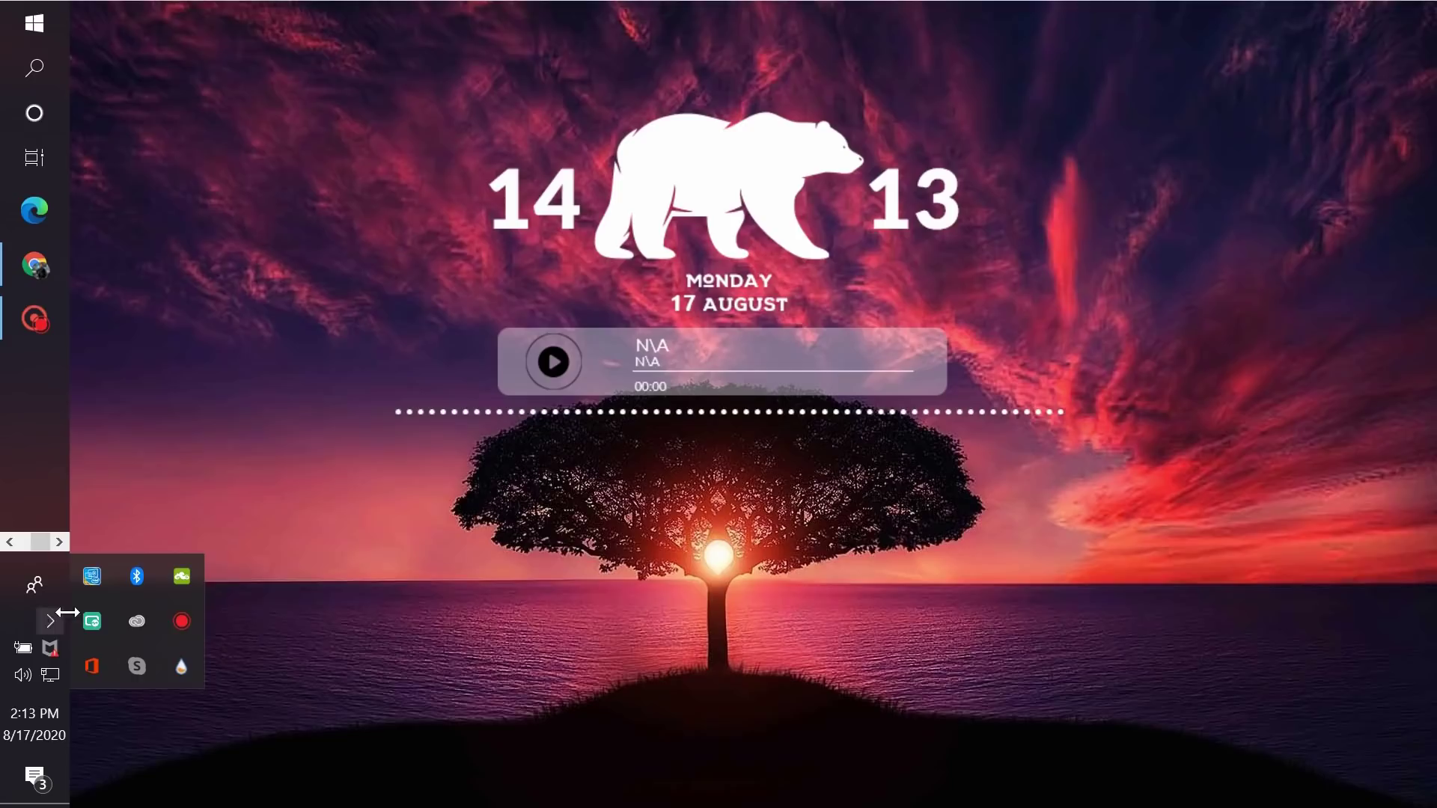
pyautogui.click(174, 675)
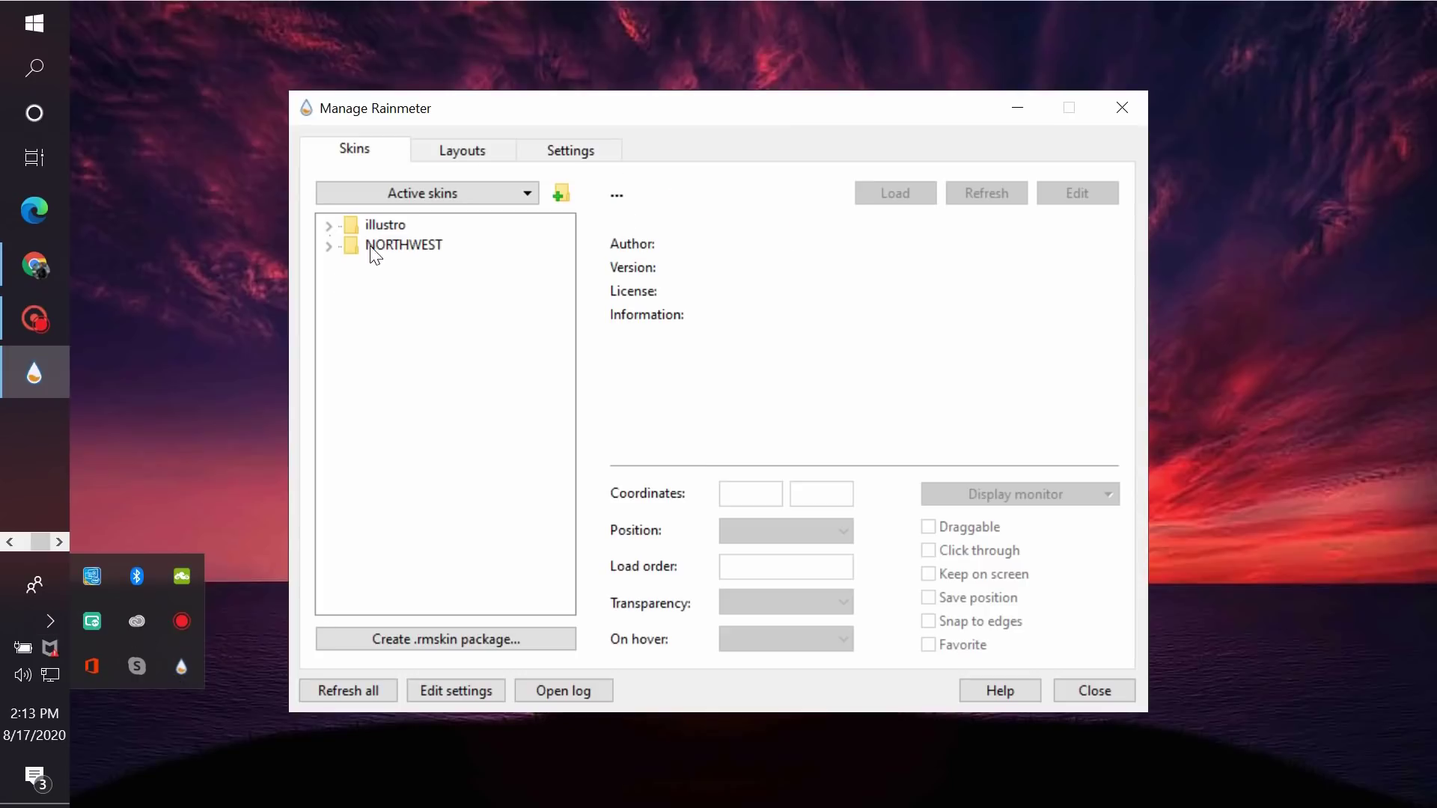
pyautogui.click(329, 245)
pyautogui.click(361, 267)
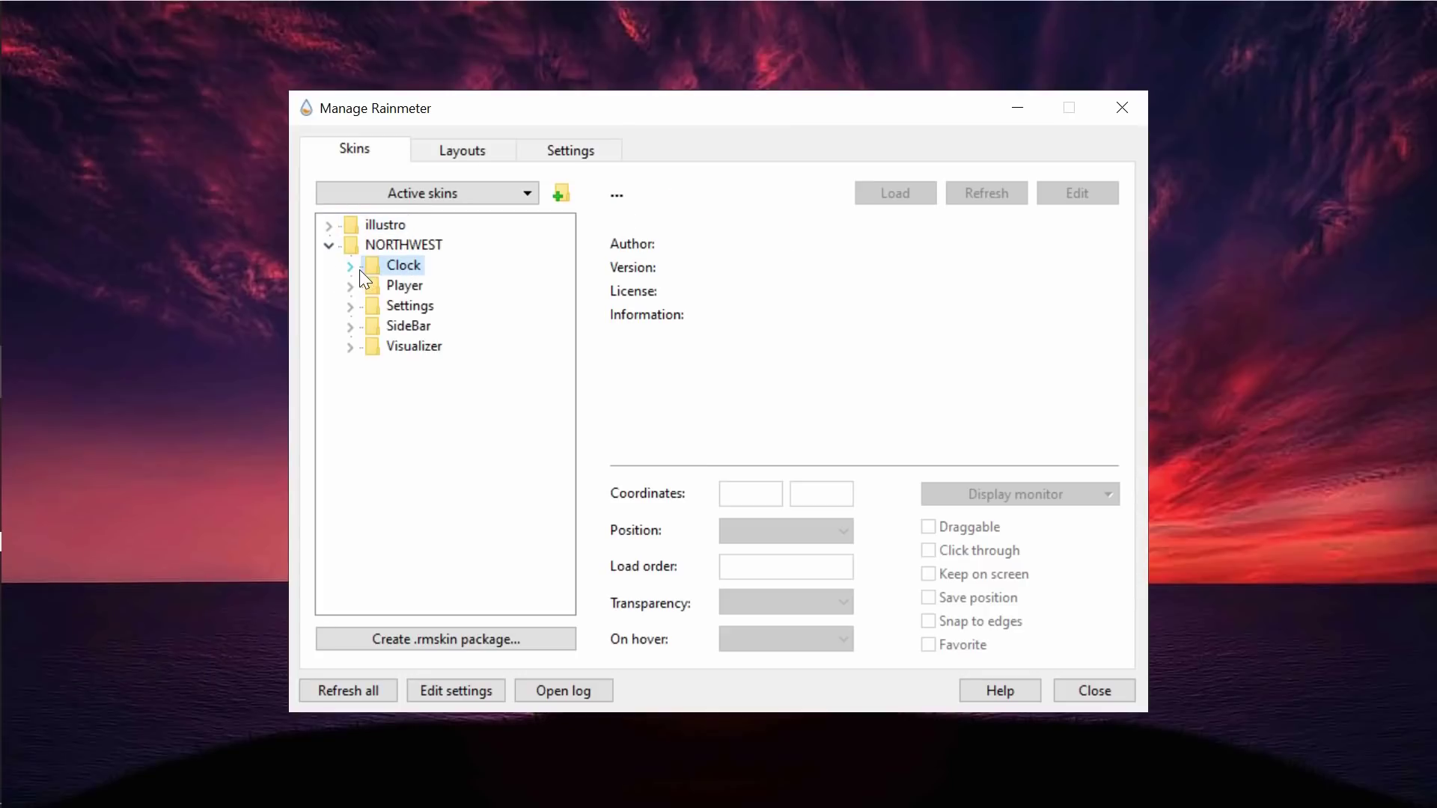
pyautogui.doubleClick(361, 271)
pyautogui.click(410, 285)
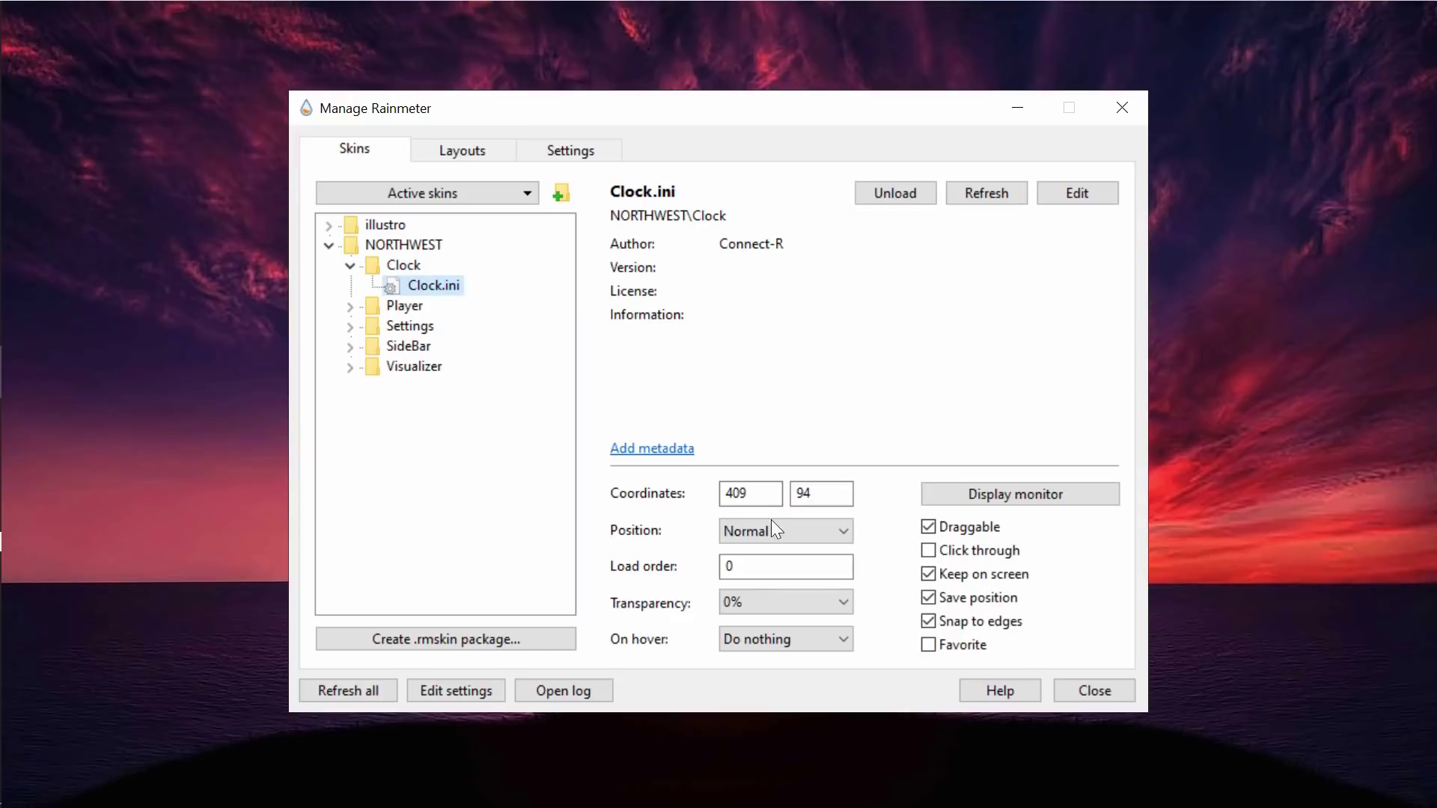
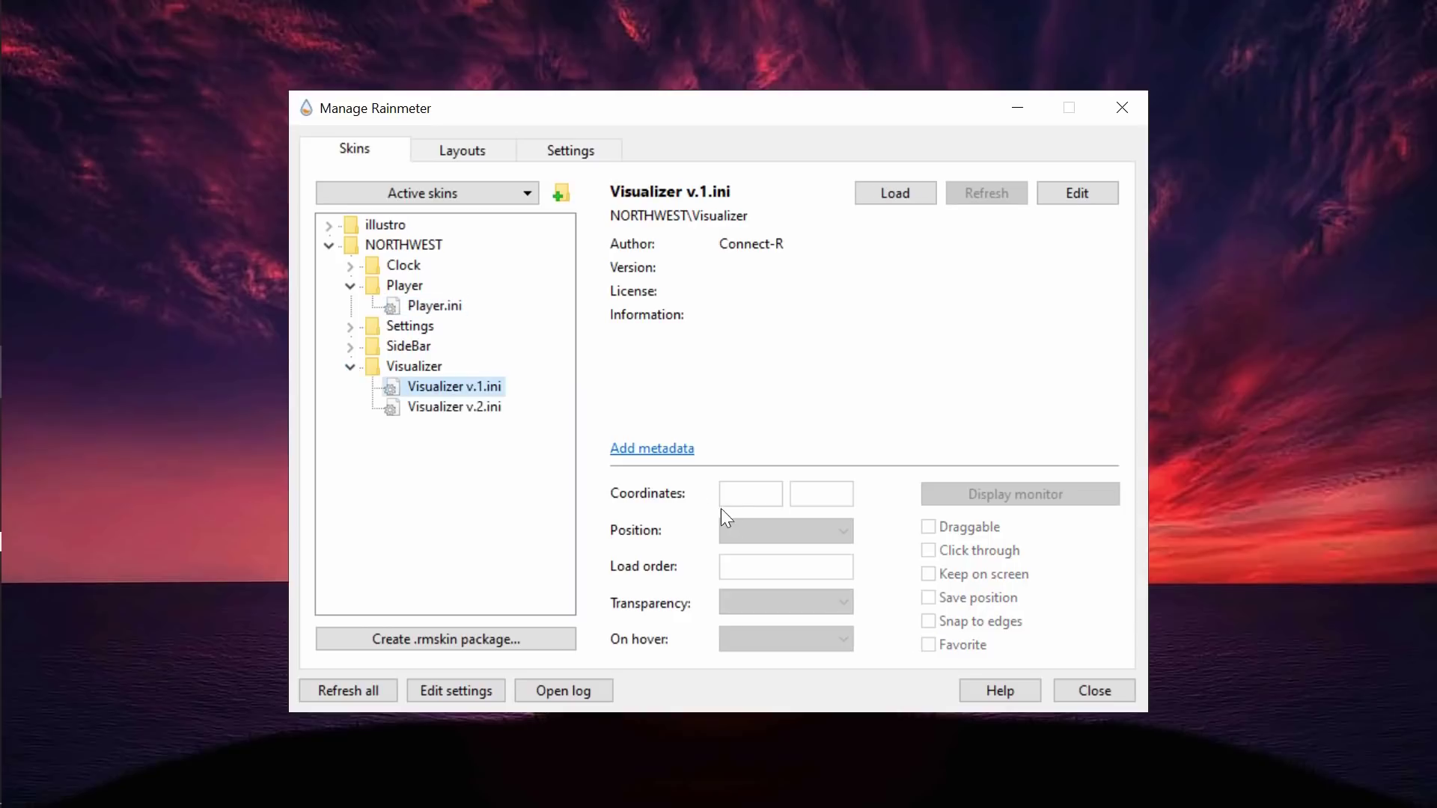
pyautogui.click(454, 406)
pyautogui.click(351, 366)
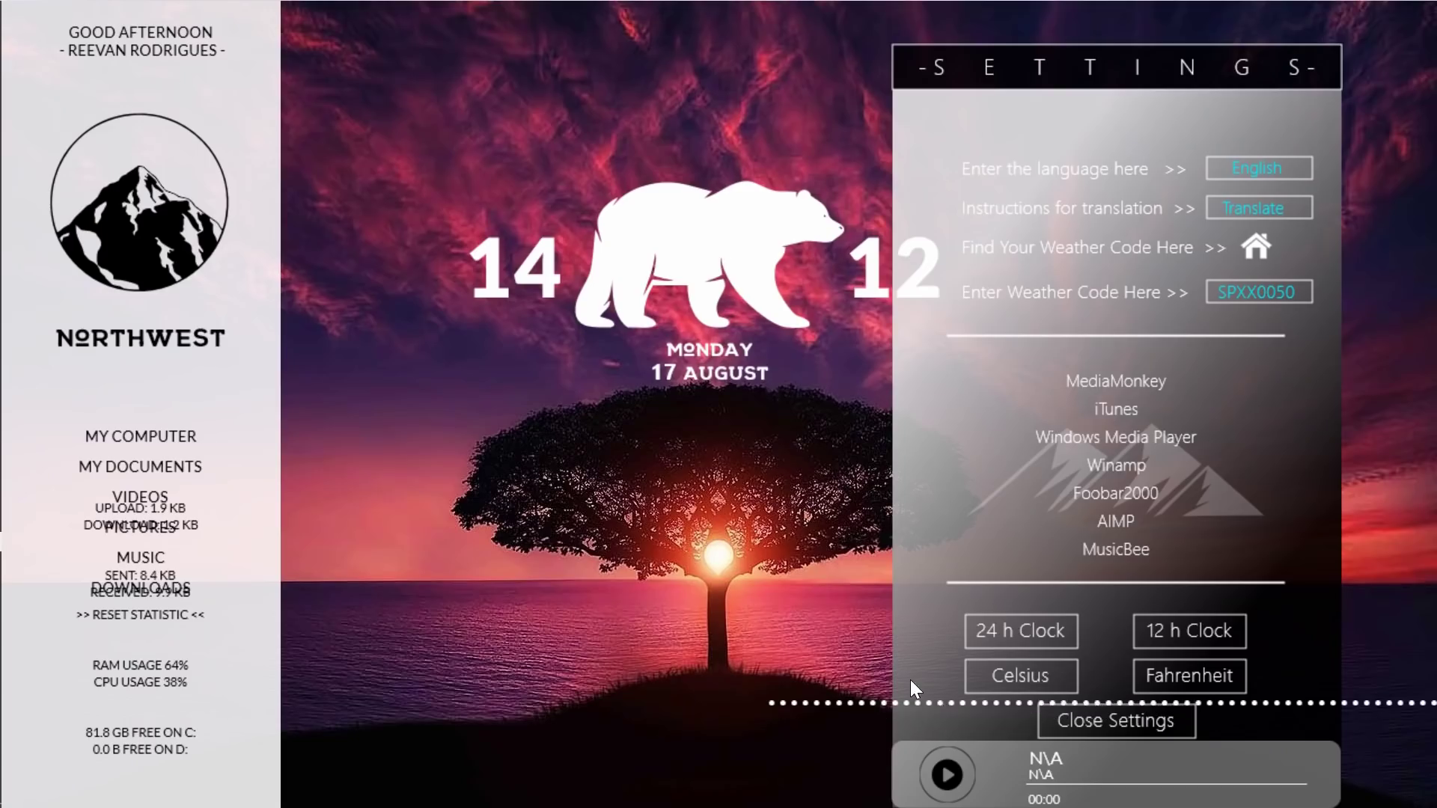
# - Unload the NORTHWEST Settings and SideBar skins and arrange the clock, music player and visualizer one below another above the tree
pyautogui.moveTo(953, 696); pyautogui.dragTo(577, 386)
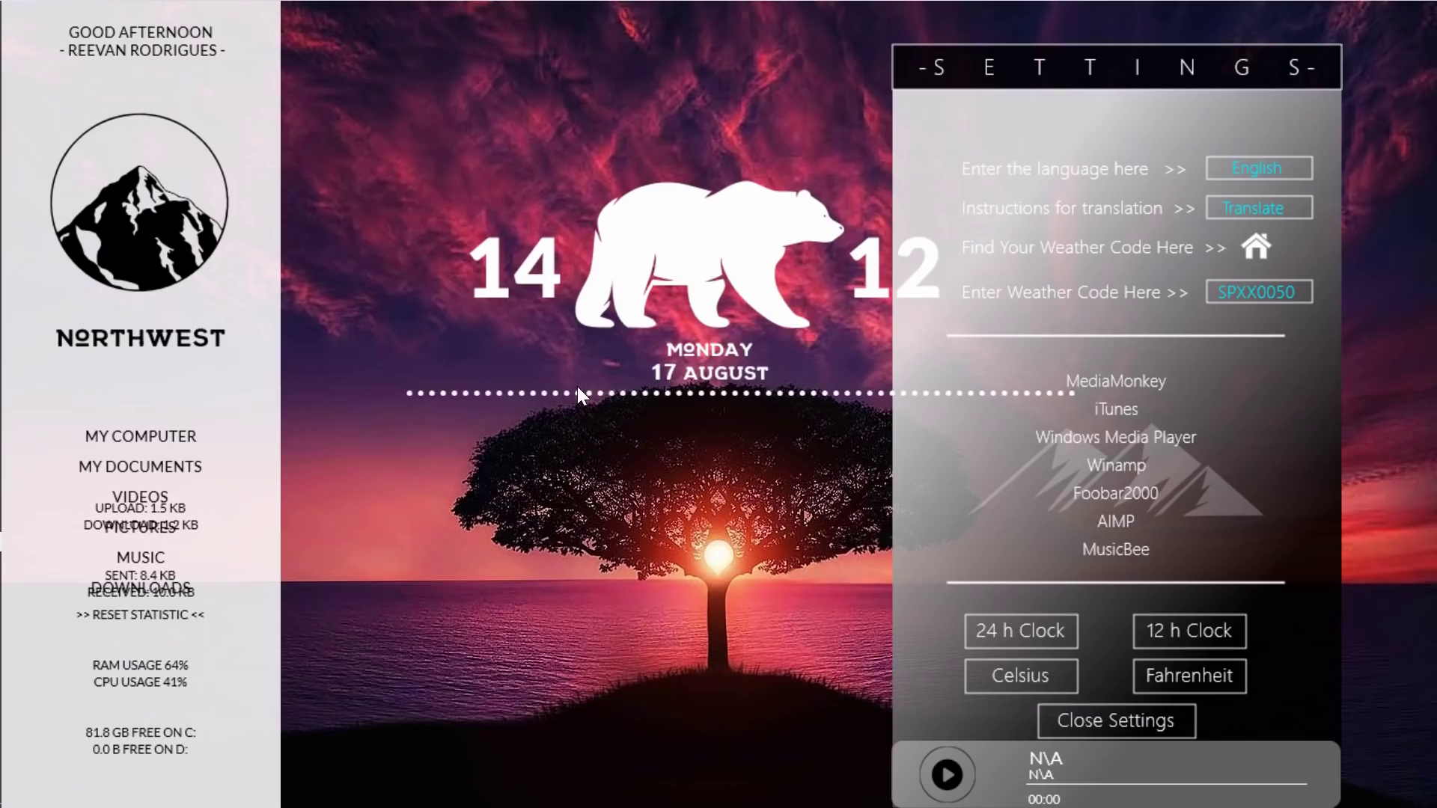
pyautogui.rightClick(1162, 123)
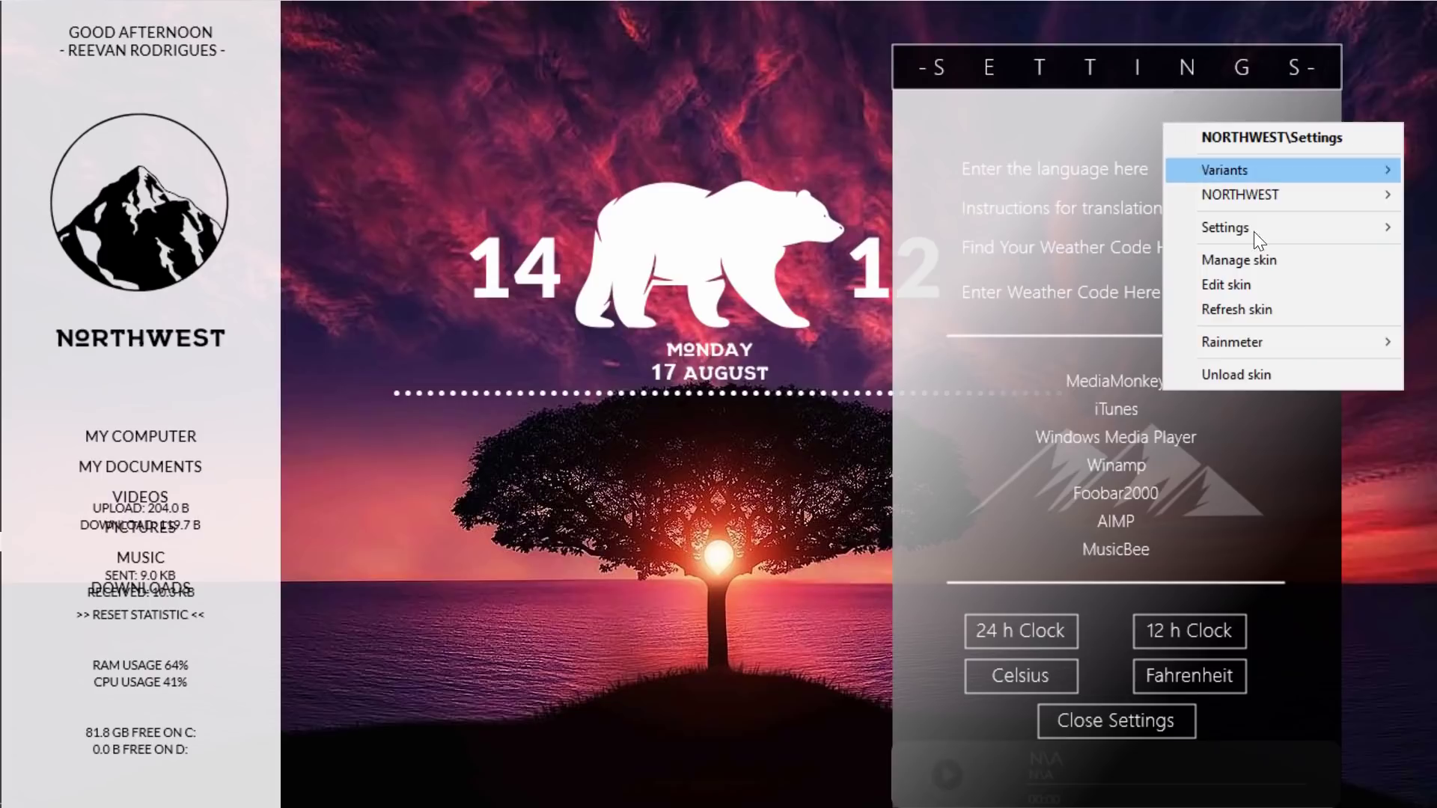
pyautogui.click(1294, 375)
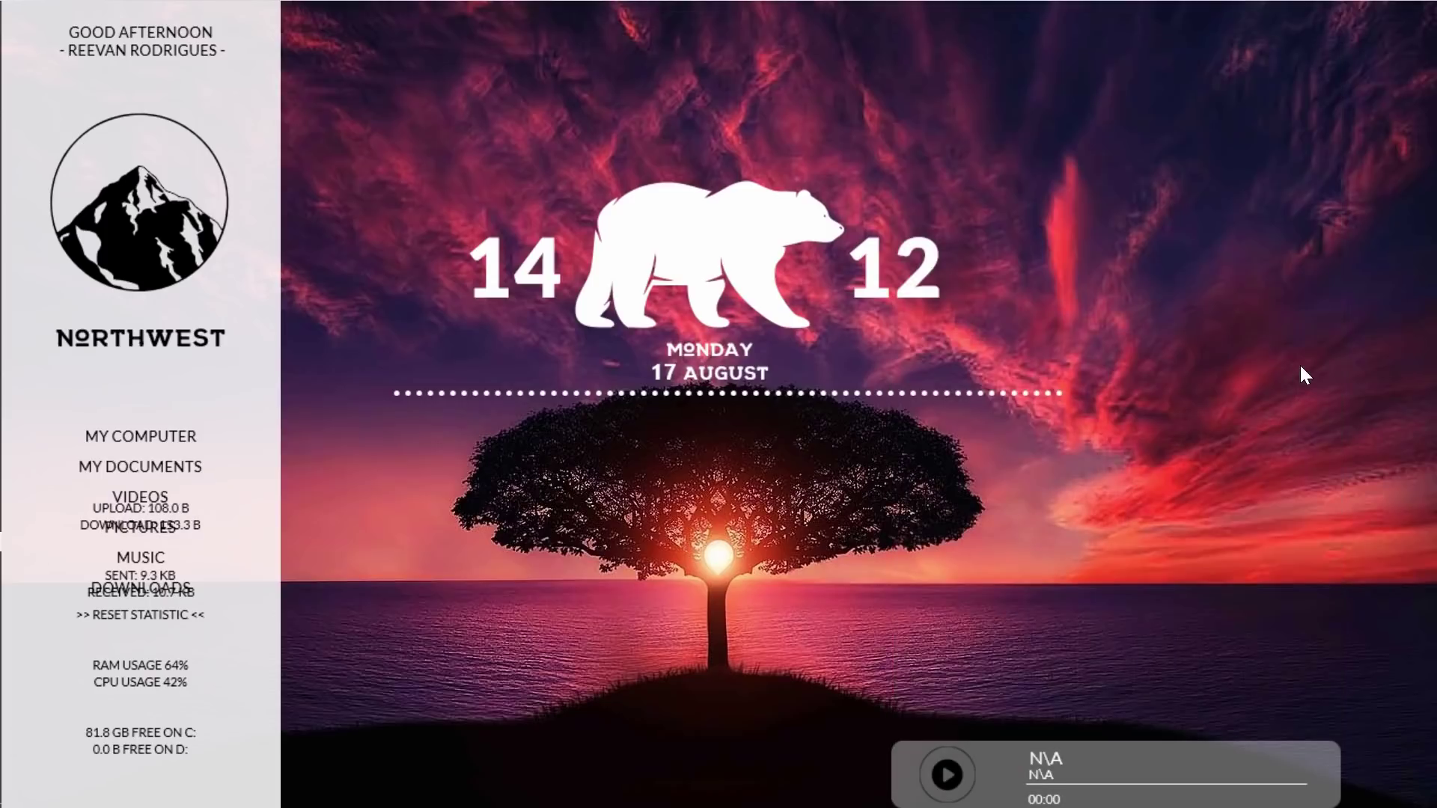
pyautogui.rightClick(204, 64)
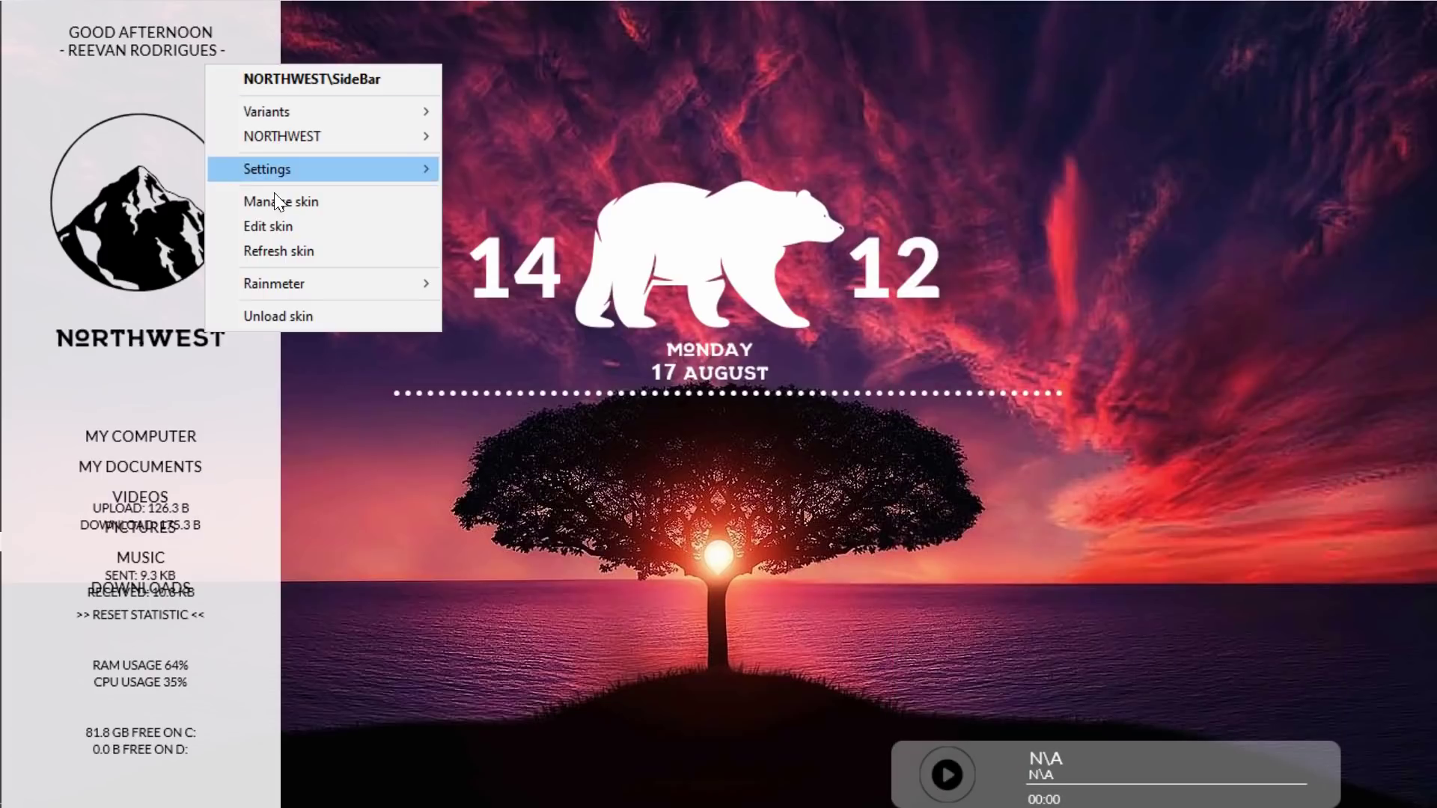
pyautogui.click(303, 312)
pyautogui.moveTo(794, 390); pyautogui.dragTo(787, 323)
pyautogui.moveTo(1106, 760); pyautogui.dragTo(726, 331)
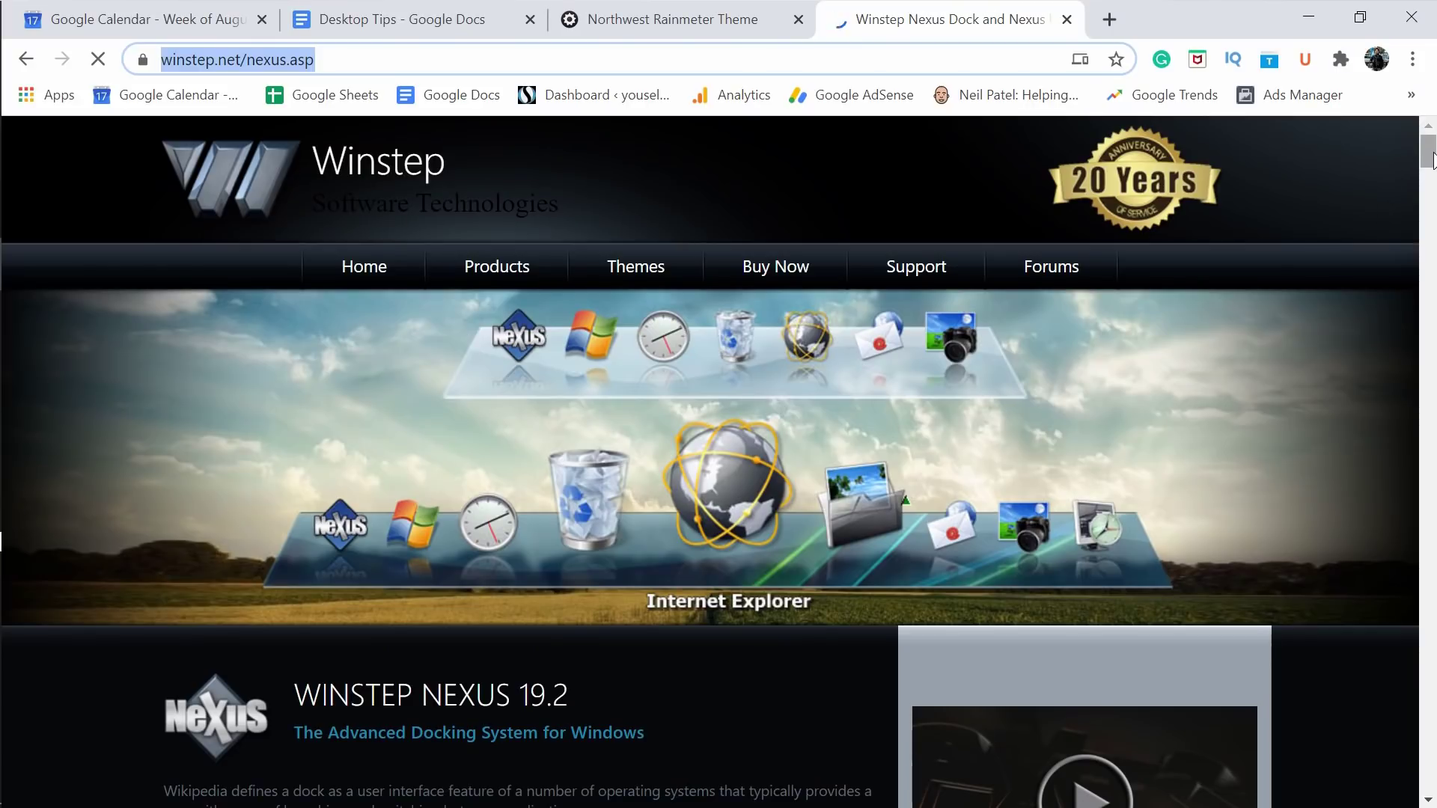
# - Download the free Winstep Nexus dock and run NexusSetup from the Downloads folder with English as the setup language
pyautogui.scroll(-10, 1432, 160)
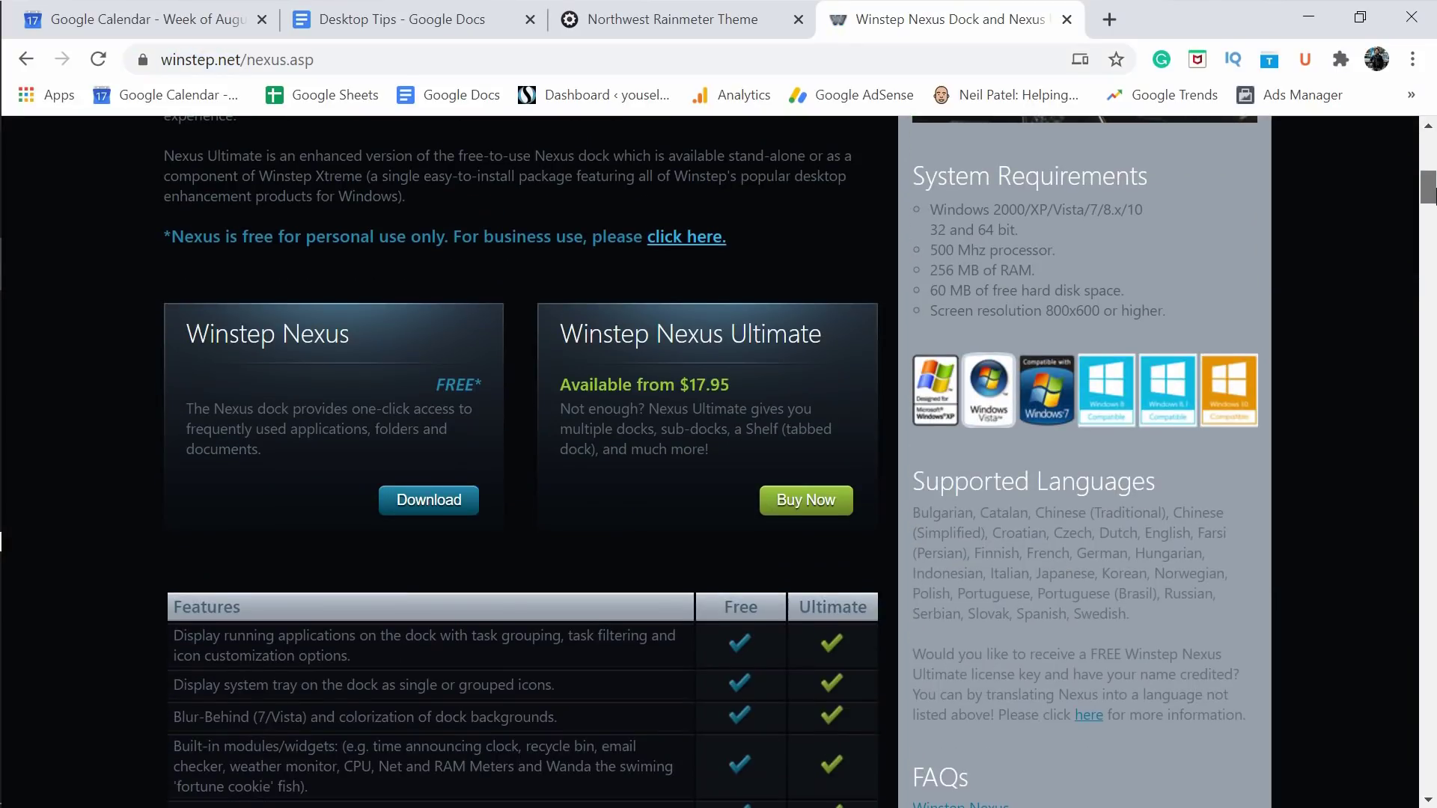
pyautogui.click(449, 514)
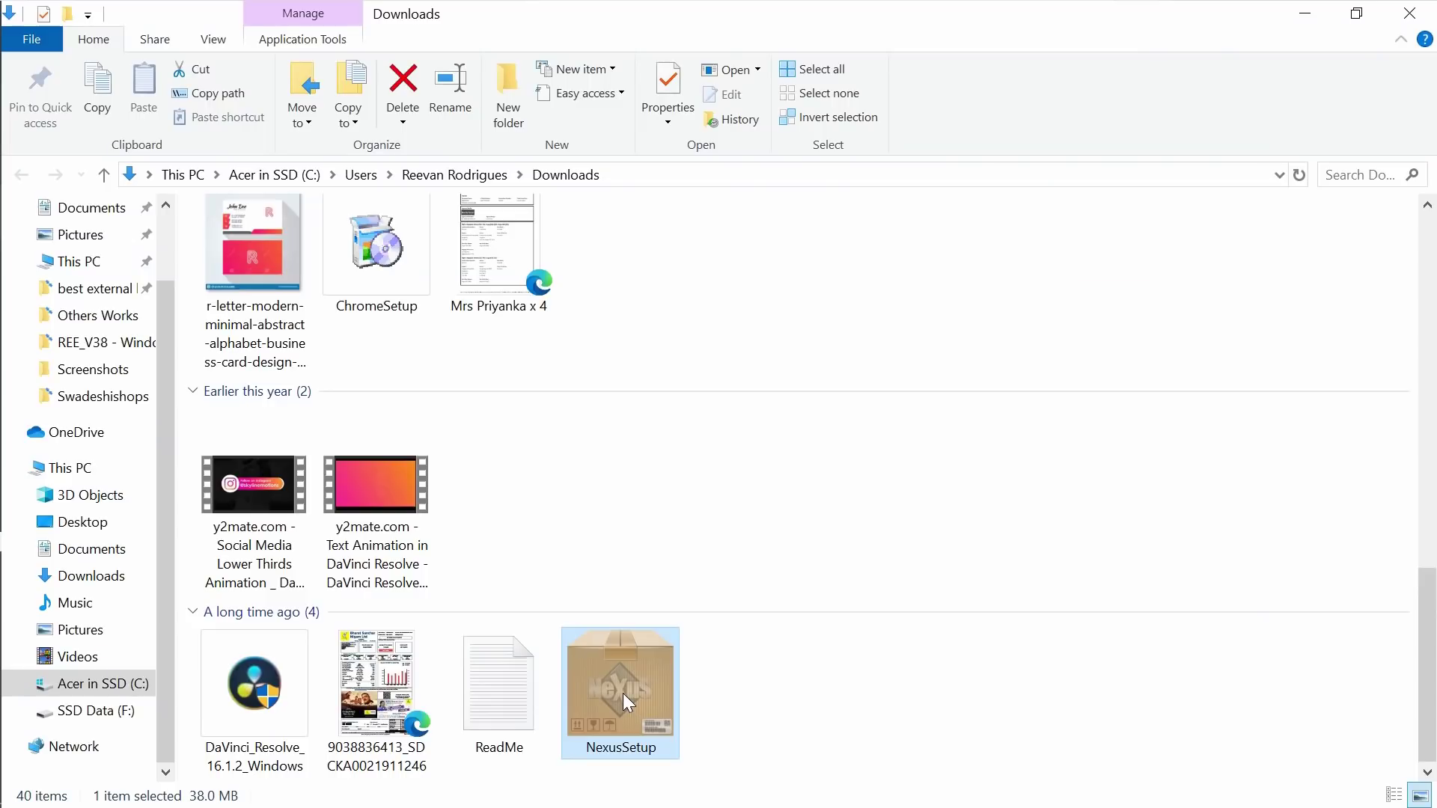
pyautogui.doubleClick(623, 695)
pyautogui.rightClick(623, 693)
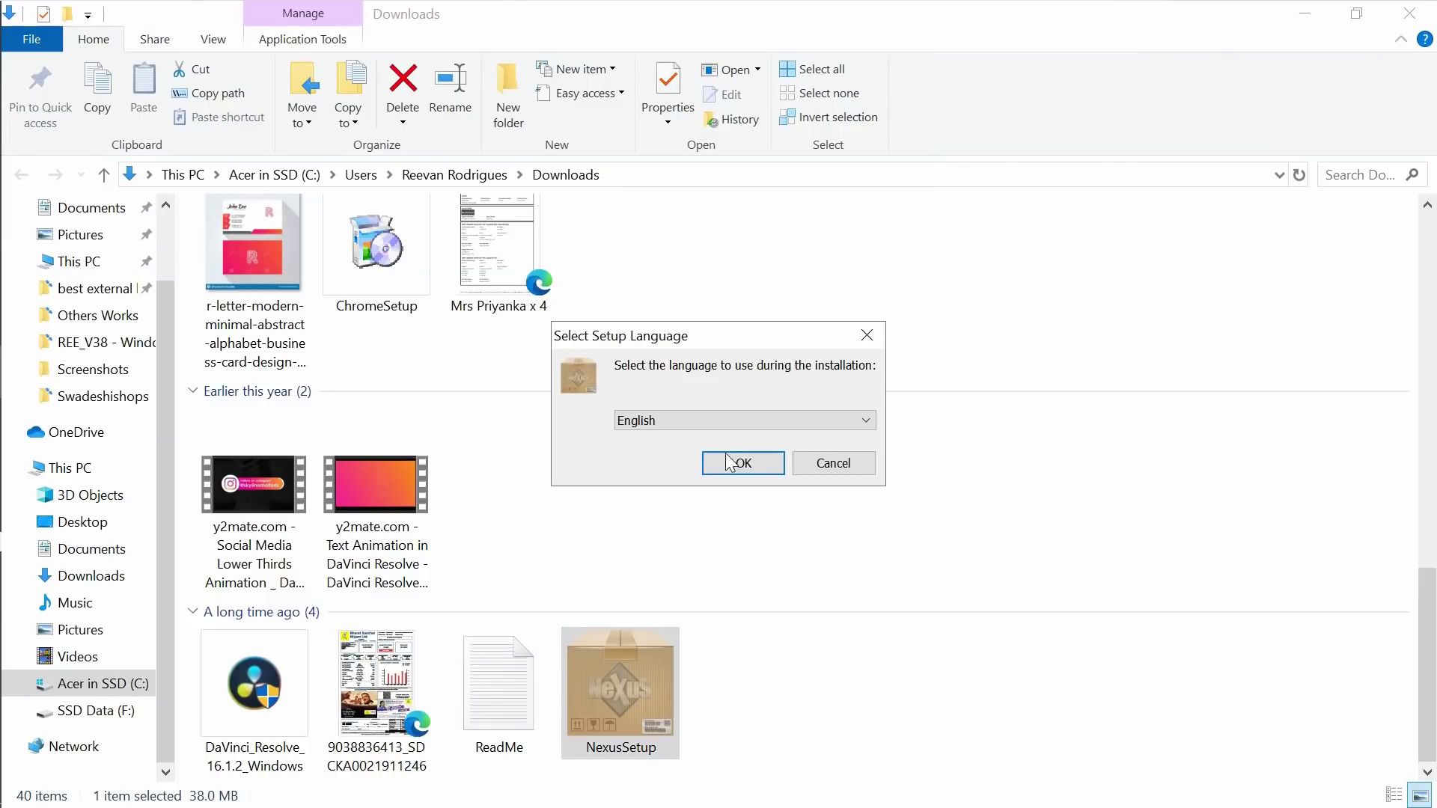
pyautogui.click(741, 464)
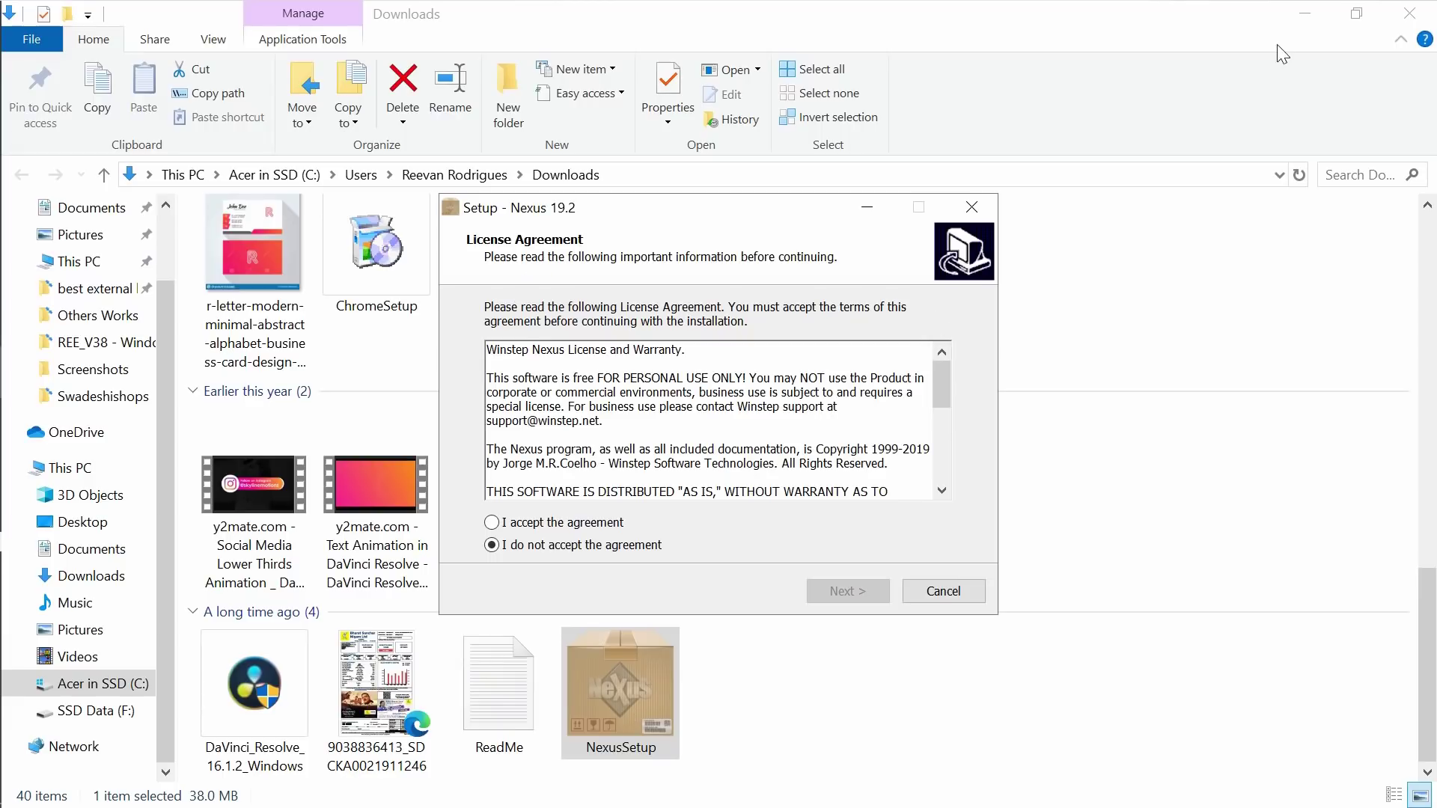
# - Minimize the other windows and install Nexus into C:\Program Files (x86)\Winstep, accepting the license agreement and launching it on completion
pyautogui.click(1308, 15)
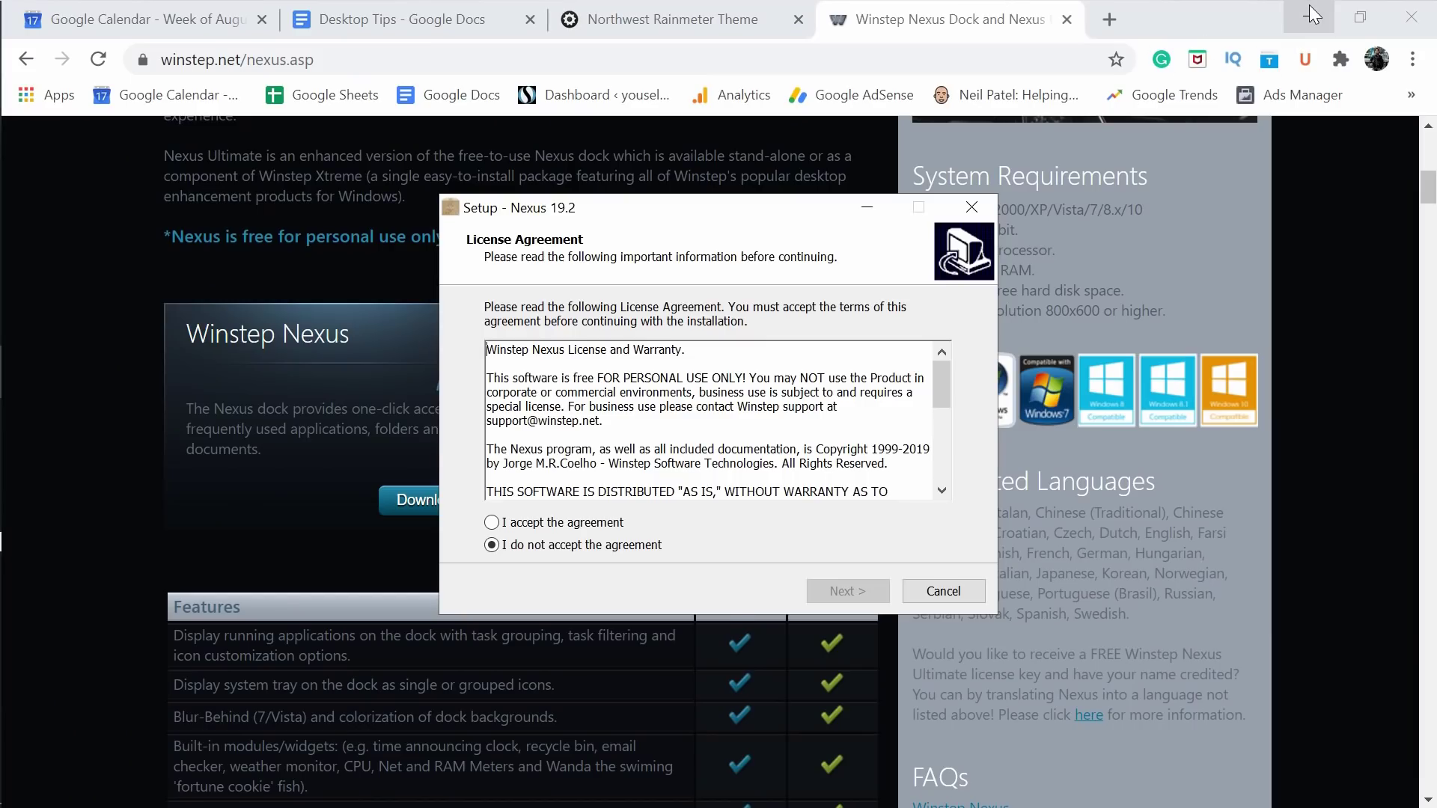
pyautogui.click(1311, 15)
pyautogui.click(543, 524)
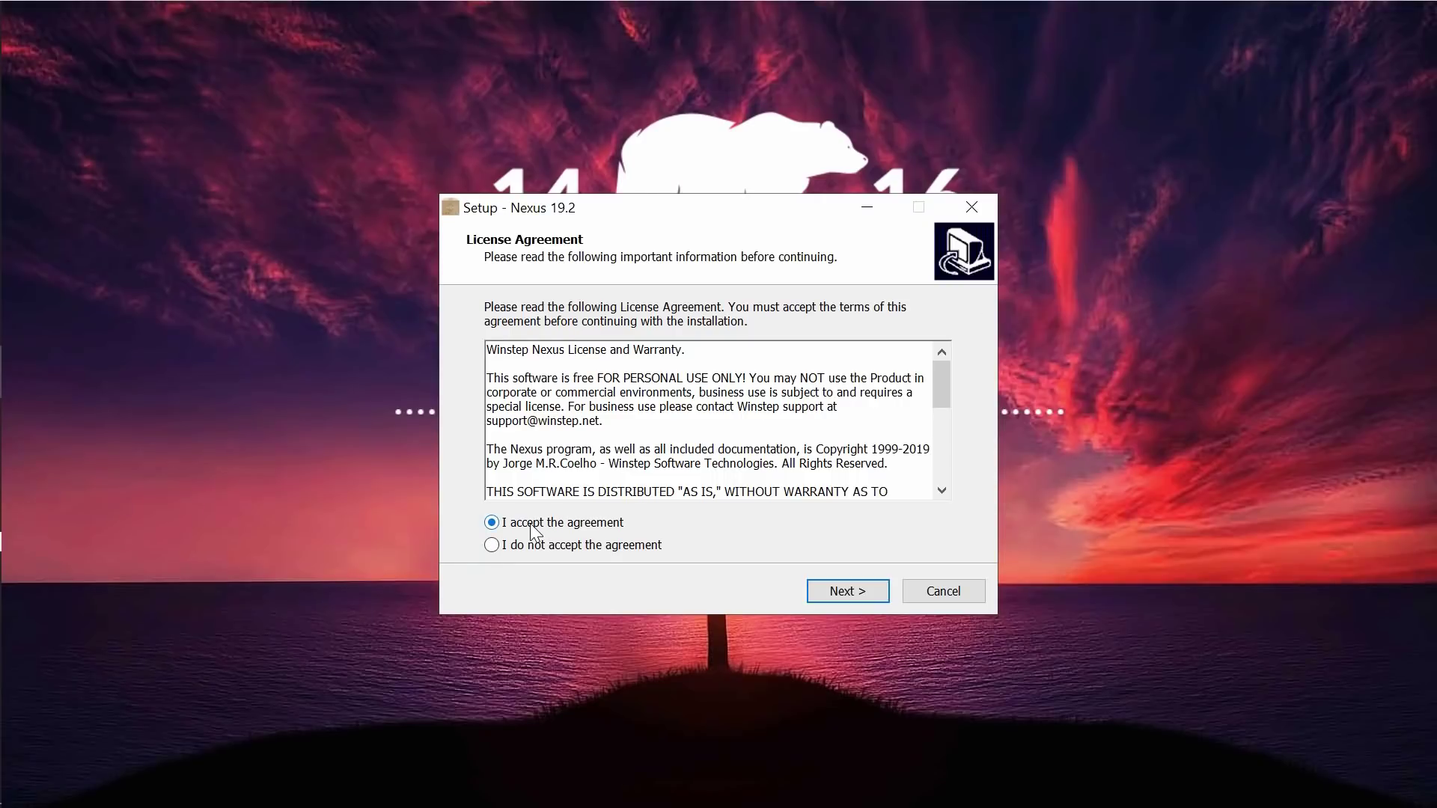
pyautogui.click(849, 593)
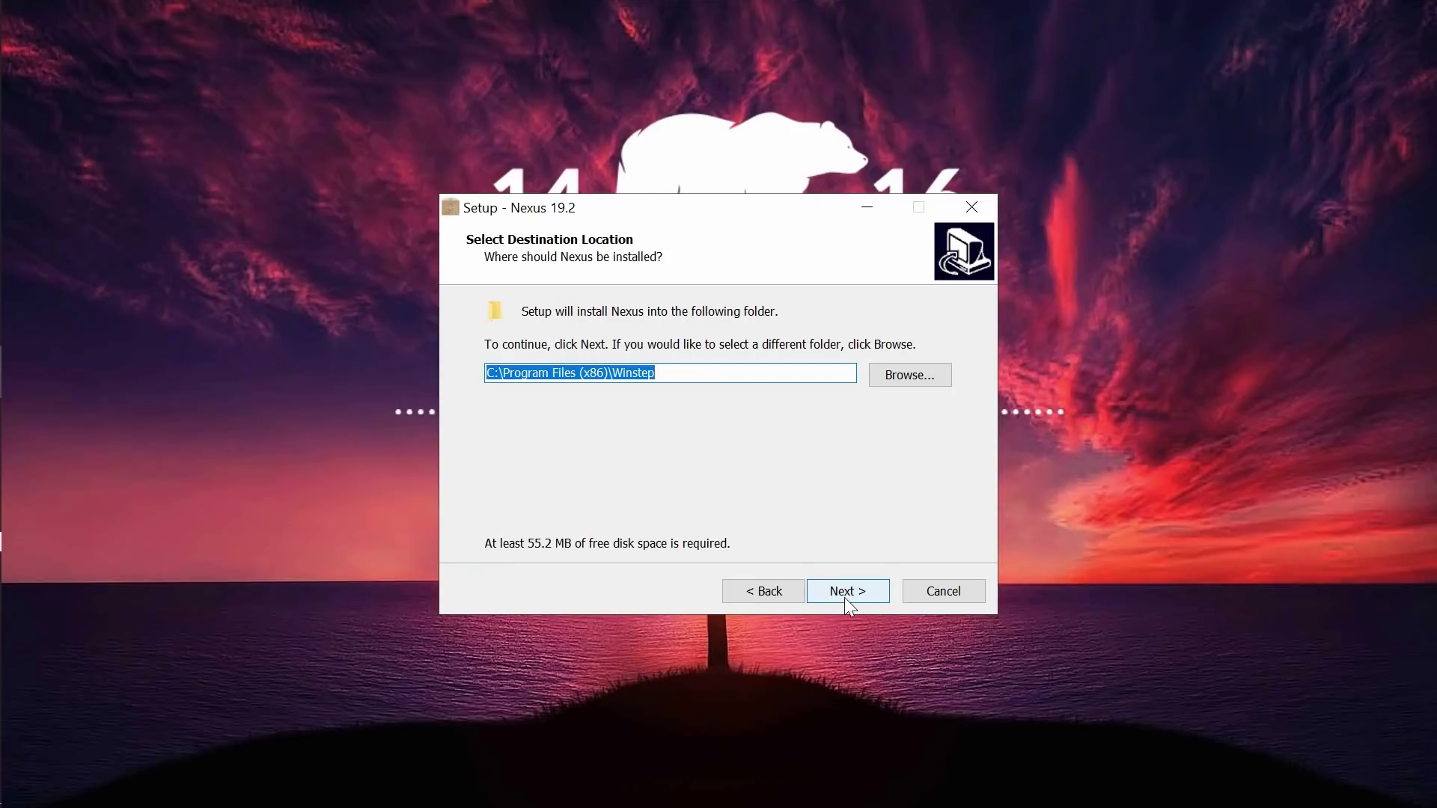
pyautogui.click(845, 599)
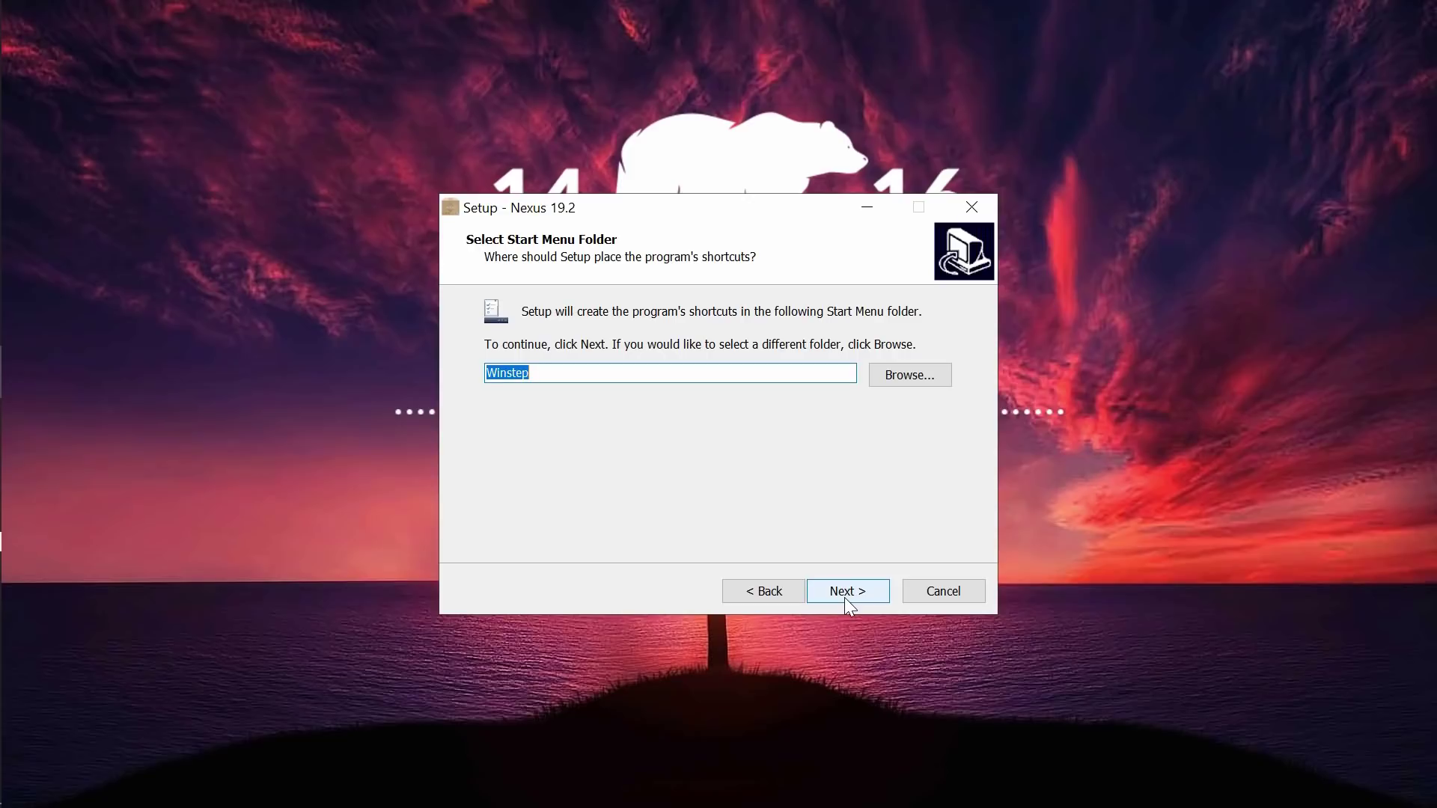
pyautogui.click(845, 598)
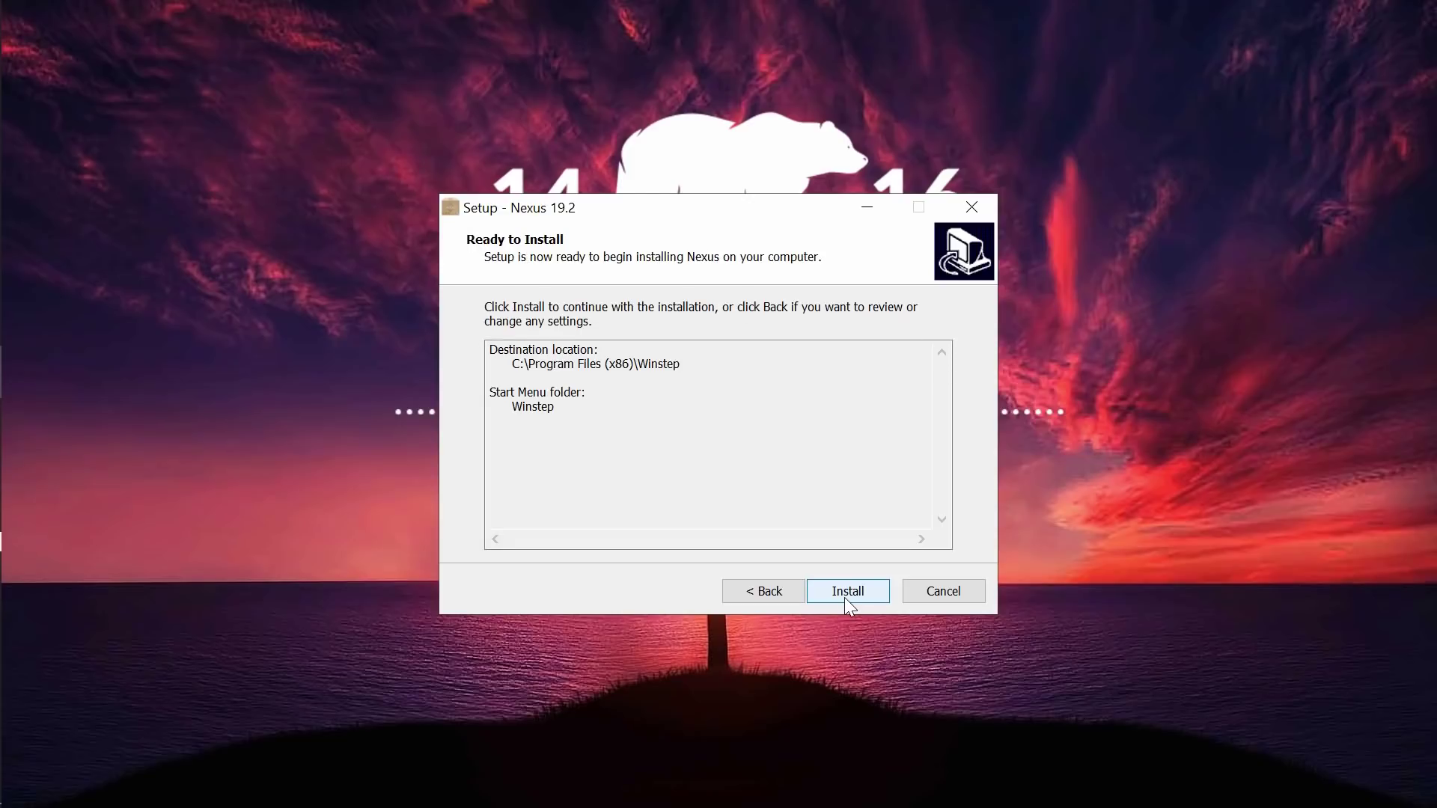
pyautogui.click(844, 599)
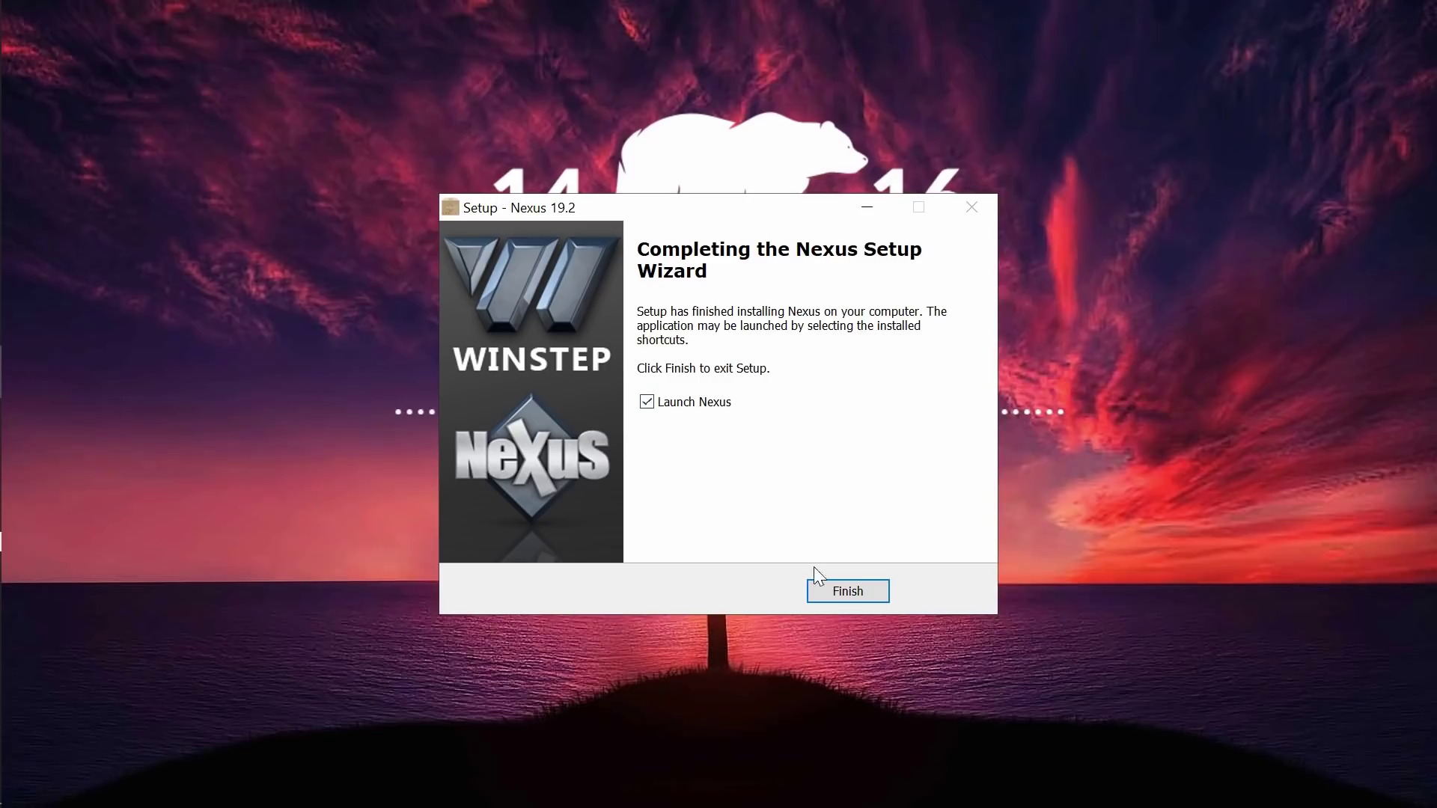
pyautogui.click(857, 596)
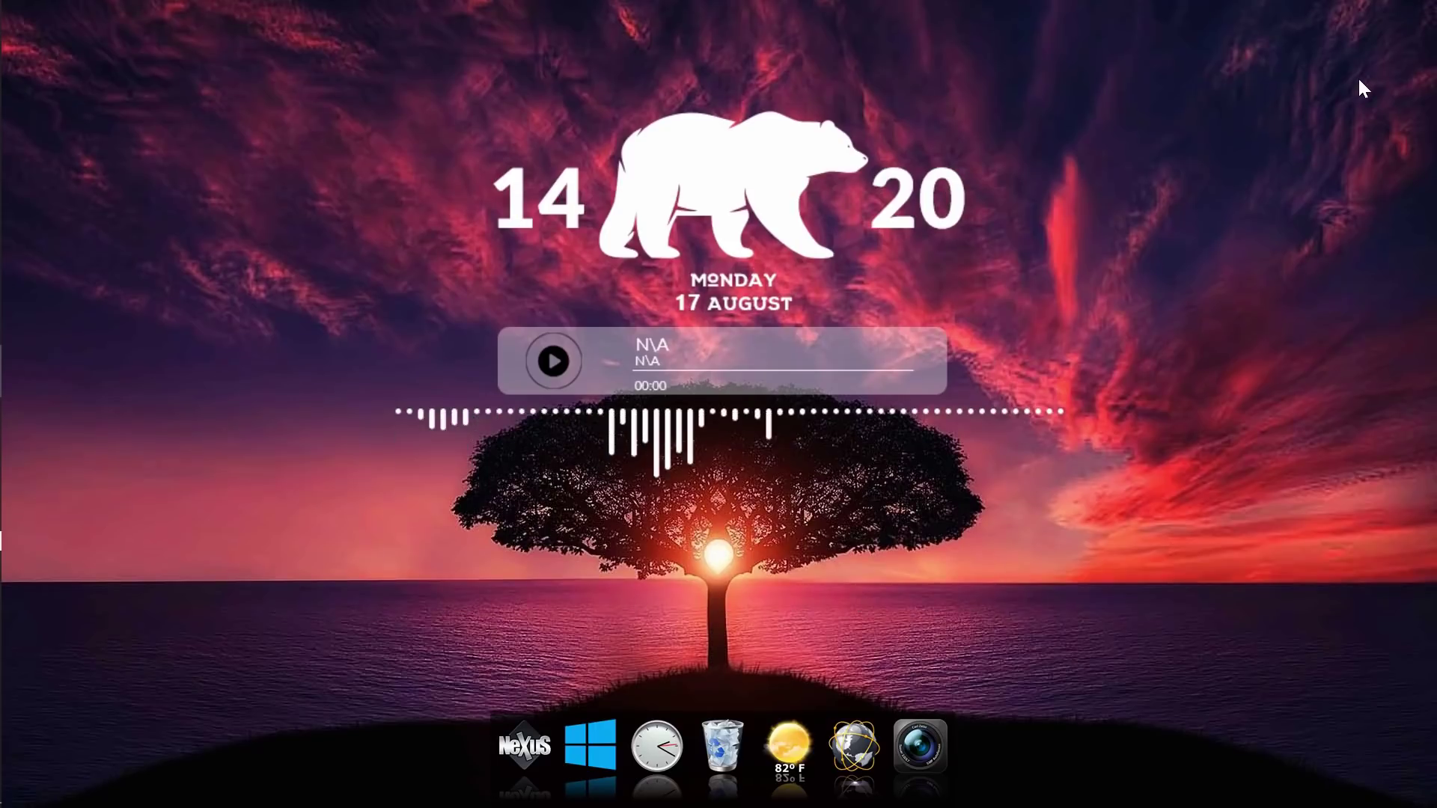